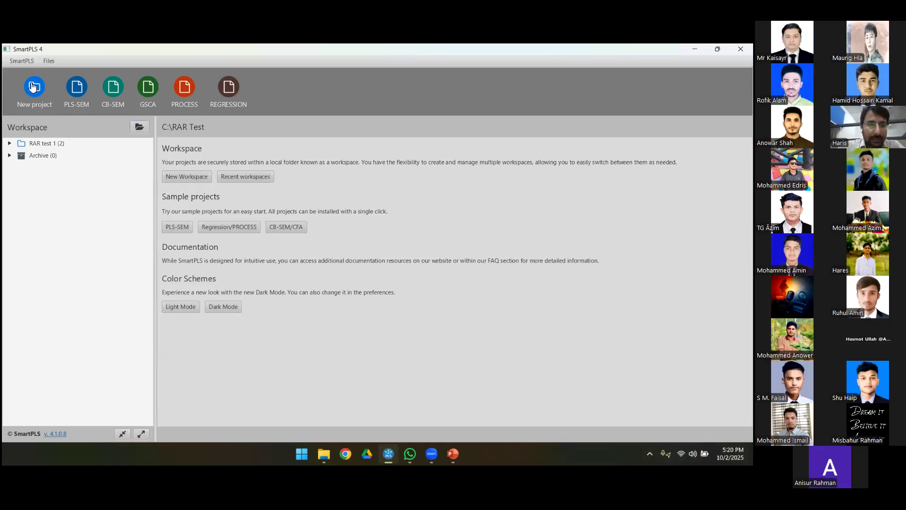
Step: Create a new project named "RAR test" in the workspace
click(33, 86)
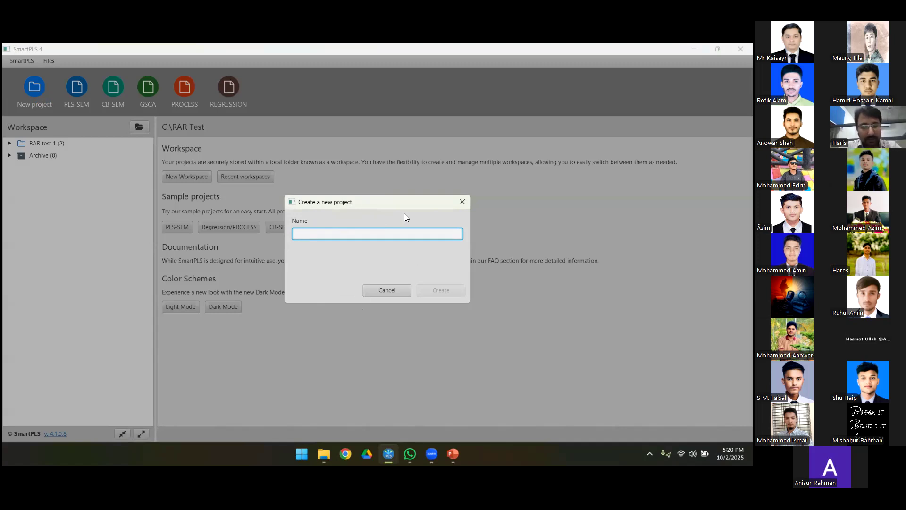
text(R)
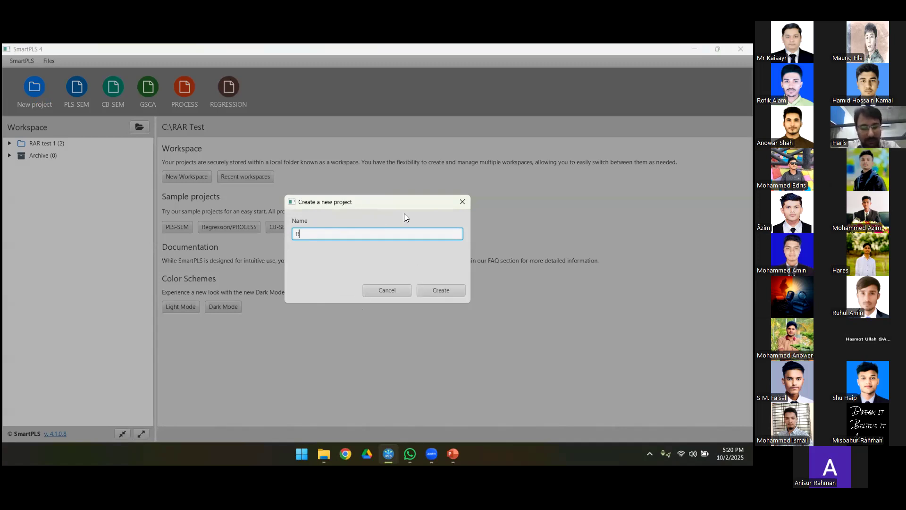
text(AR test)
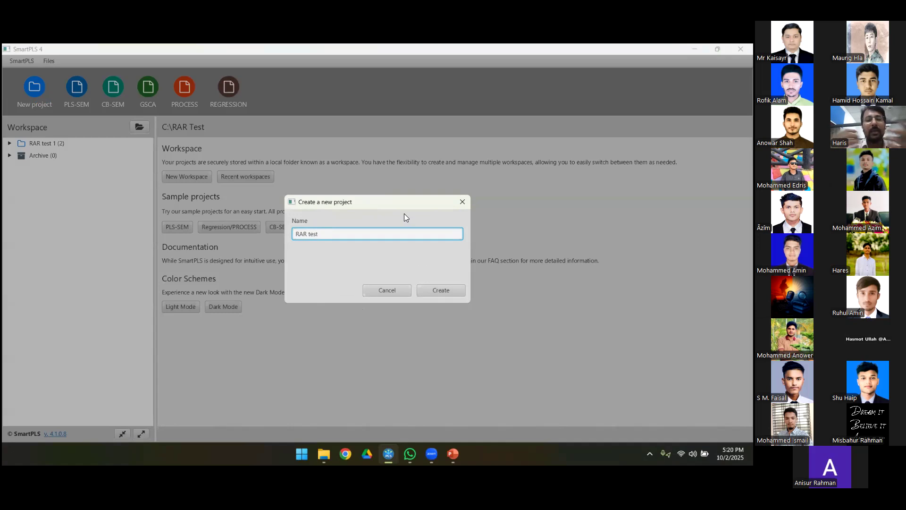
click(442, 290)
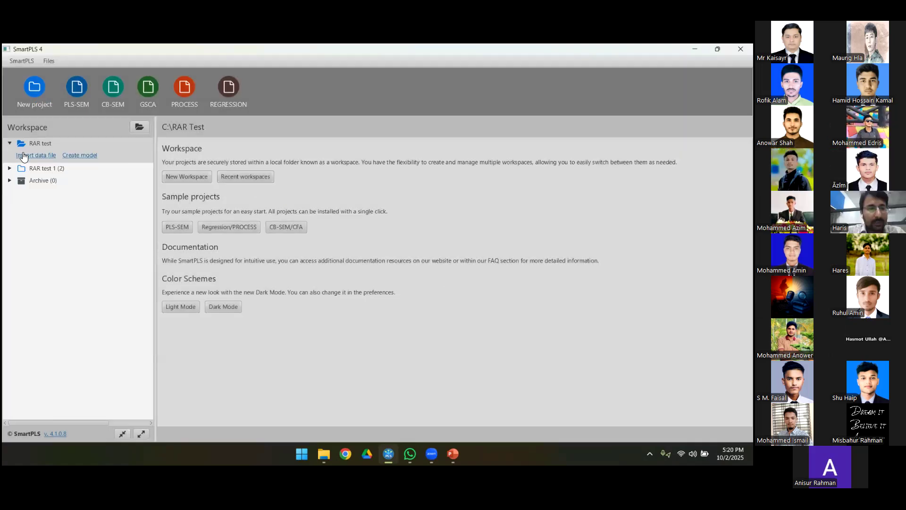
Step: Delete the old "RAR test 1" project from the workspace and confirm the deletion
click(20, 172)
right_click(20, 173)
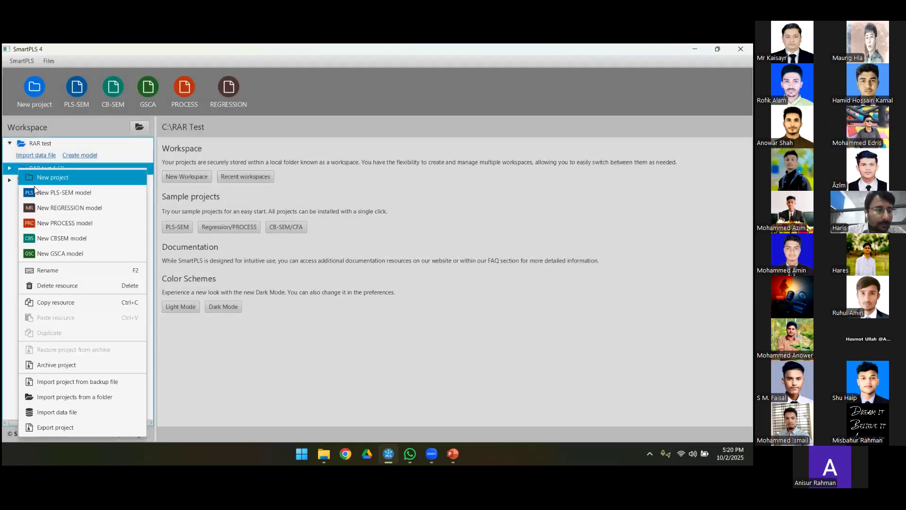
click(60, 286)
click(430, 289)
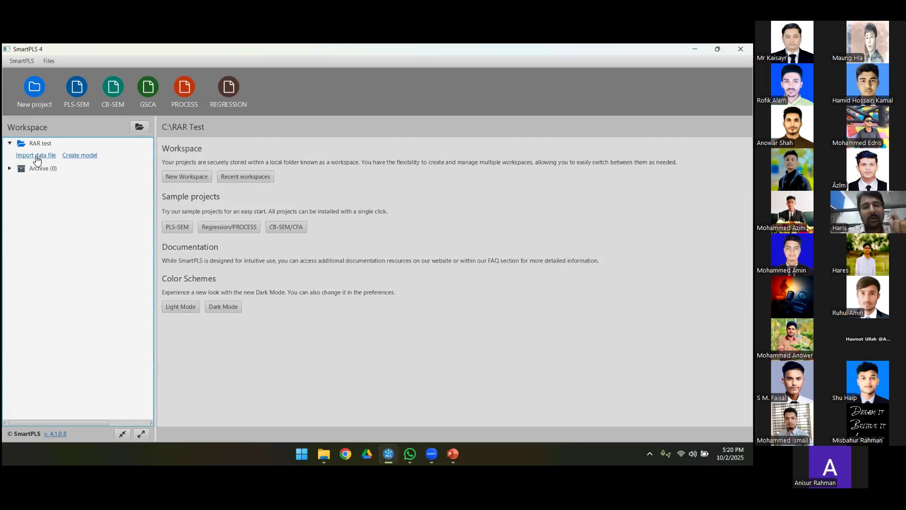
Step: Open the Test file from the Workshop folder in Excel and review the case index from first to last row
click(321, 451)
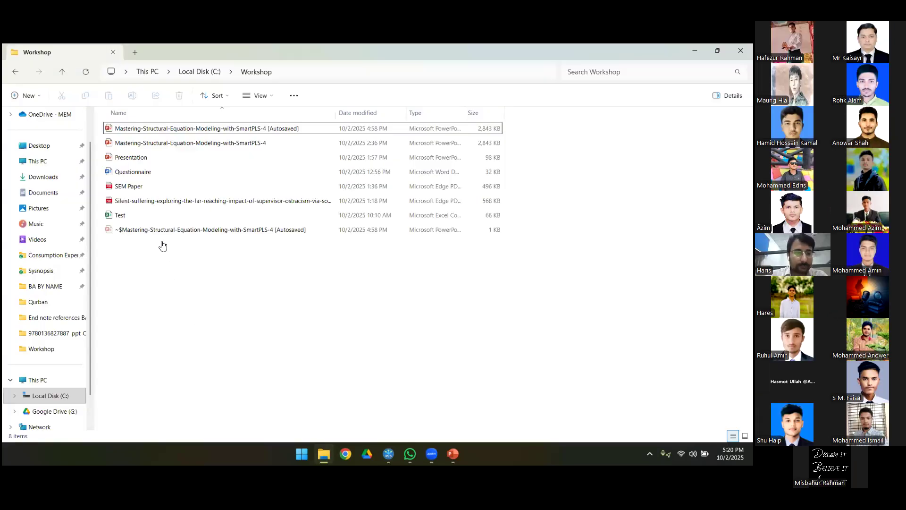
double_click(135, 216)
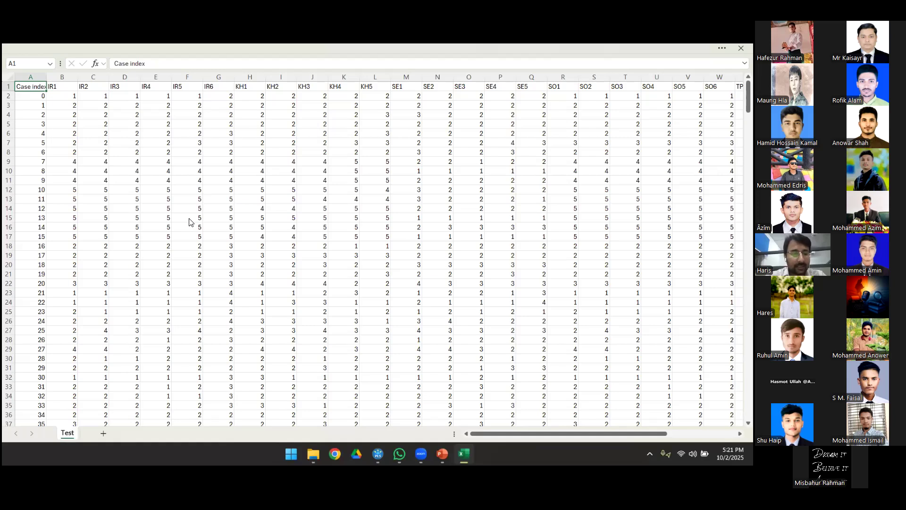
scroll(189, 222, down, 7)
scroll(188, 222, up, 7)
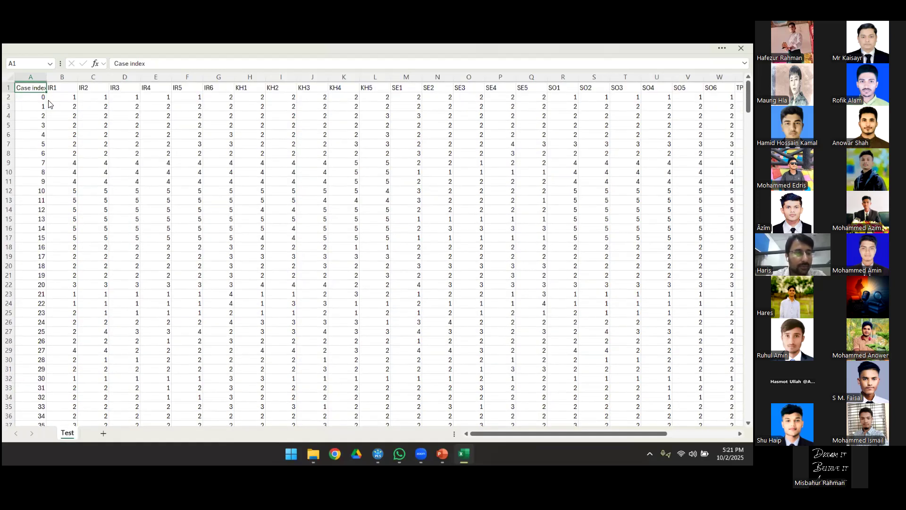
click(37, 106)
key(ctrl+Down)
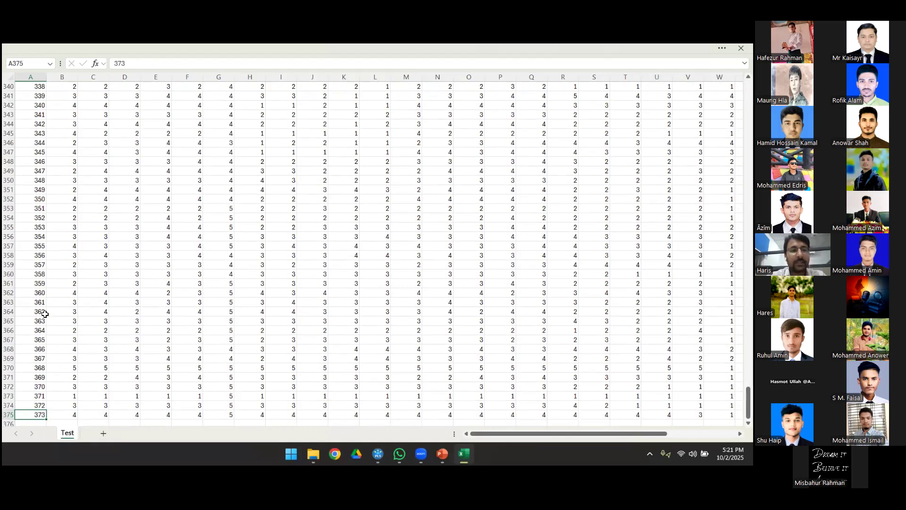
scroll(72, 139, up, 20)
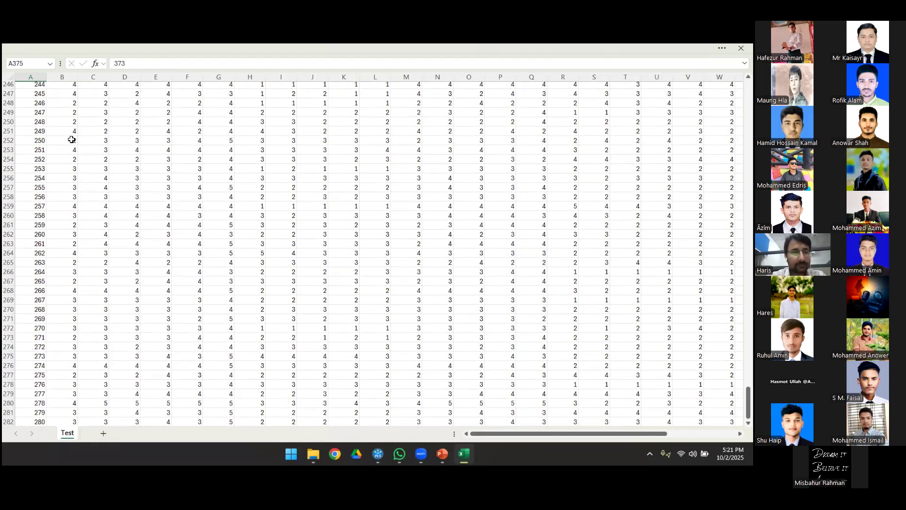
scroll(71, 140, up, 20)
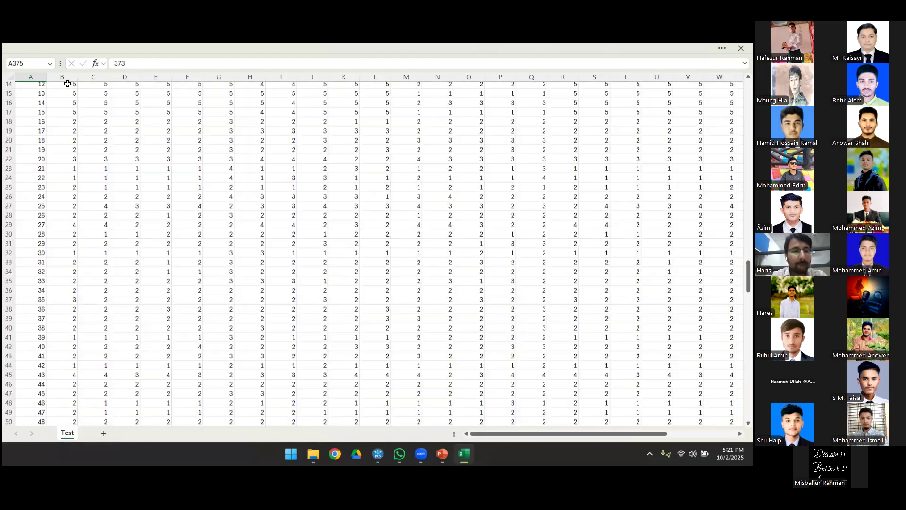
Step: Highlight the IR1 to IR6 indicator headers and their data down to the last case to examine this construct
click(61, 85)
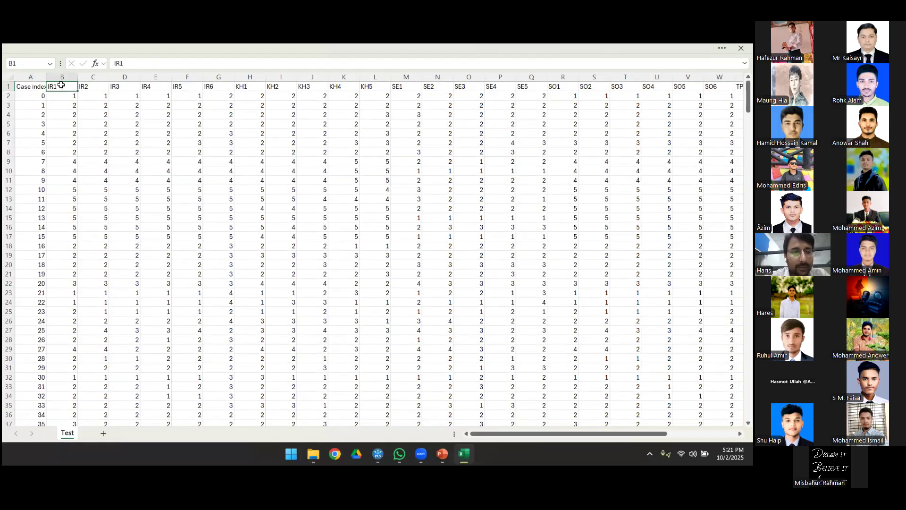
key(shift+Right)
key(shift+Right)
key(shift+Right)
key(shift+Right)
key(shift+Right)
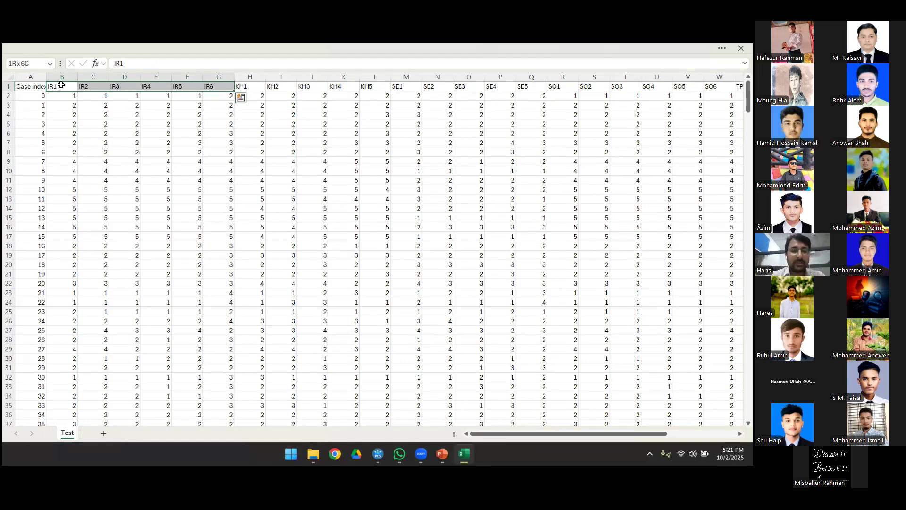
key(ctrl+shift+Down)
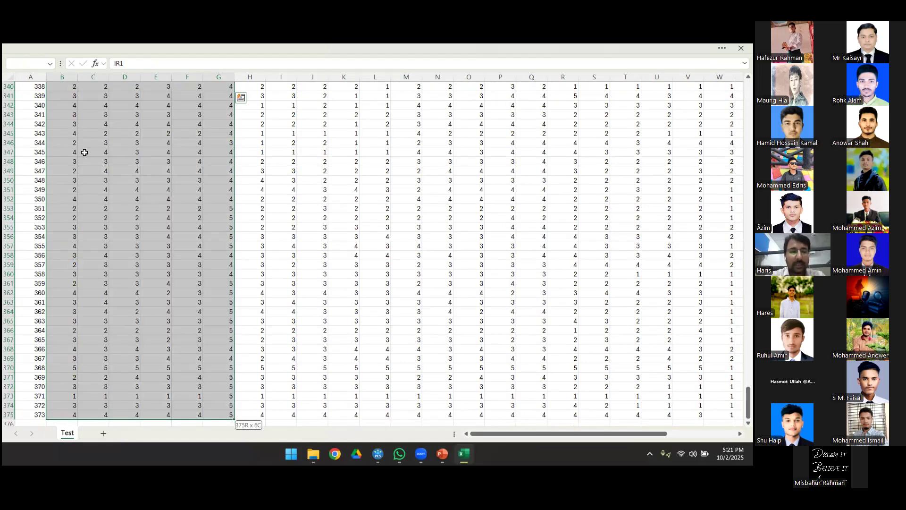
key(ctrl+shift+Up)
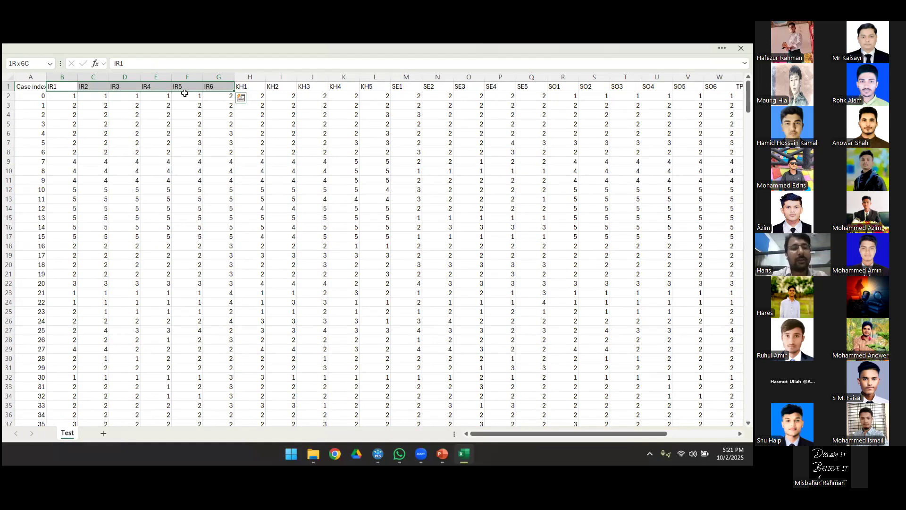
Step: Highlight the KH1 to KH5 headers in the first row to examine the next construct's indicators
key(Right)
key(Right)
key(Right)
key(Right)
key(Right)
key(Right)
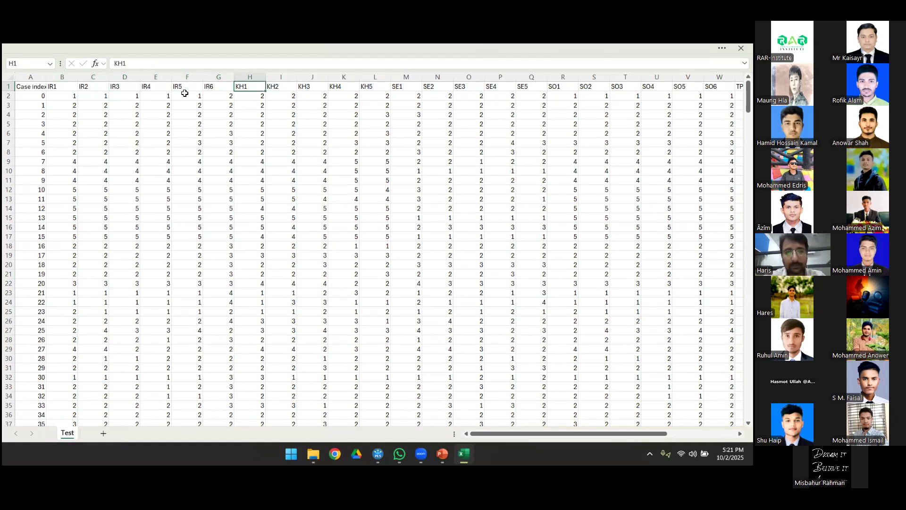
key(ctrl+shift+Right)
key(ctrl+shift+Left)
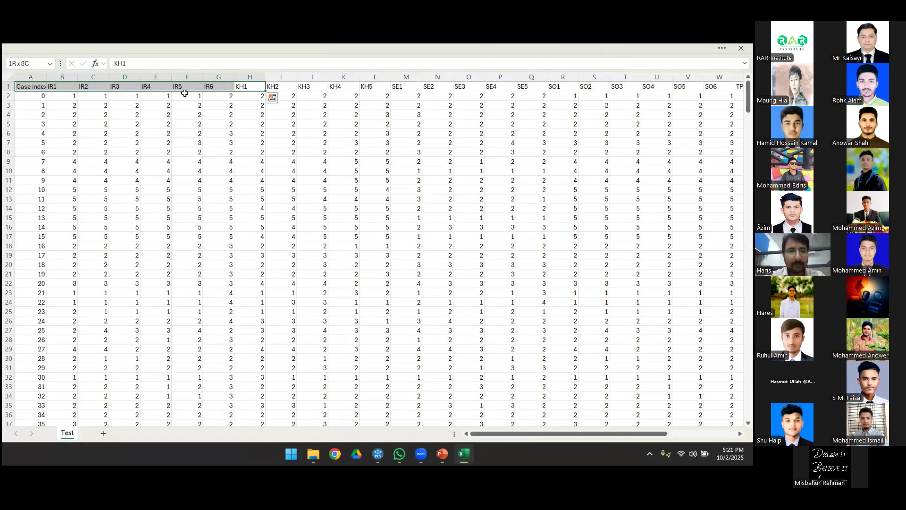
click(252, 86)
key(shift+Right)
key(shift+Right)
key(shift+Right)
key(shift+Right)
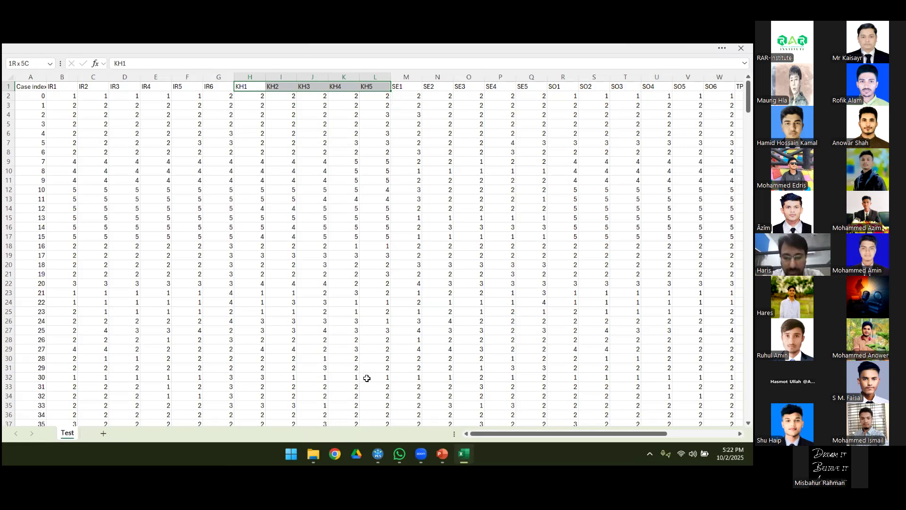
Step: Switch to SmartPLS, import the Test data file into the RAR test project, and widen the data summary pane
click(377, 453)
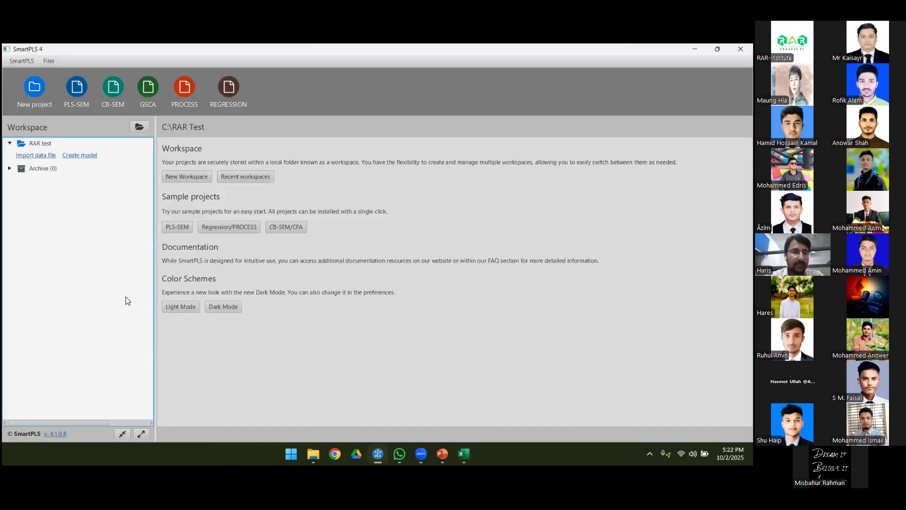
click(30, 156)
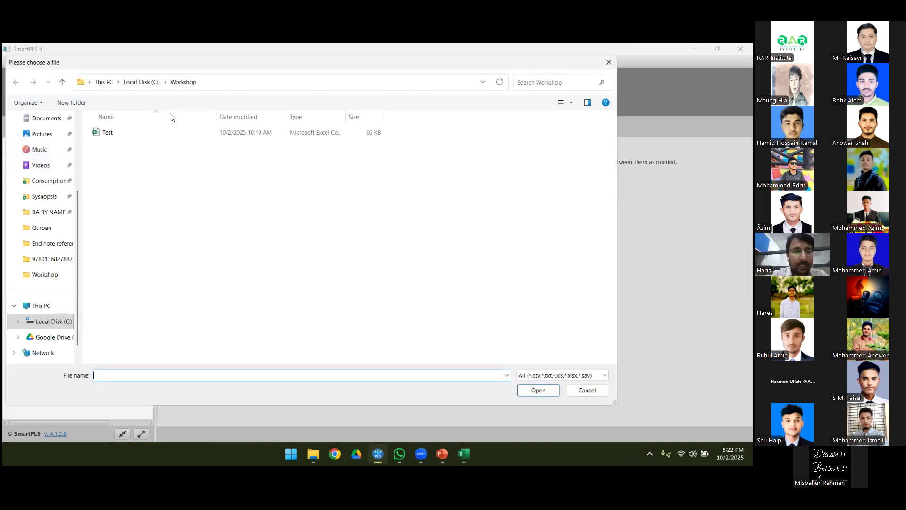
click(108, 137)
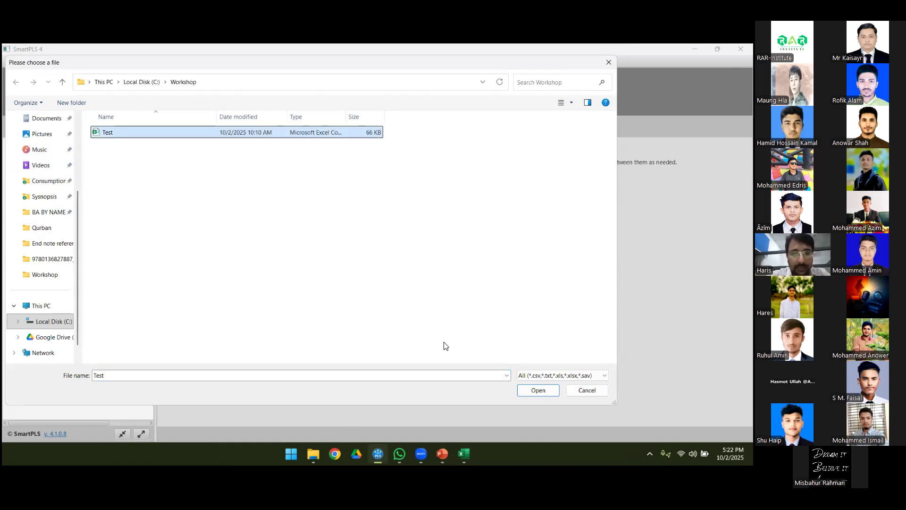
click(532, 393)
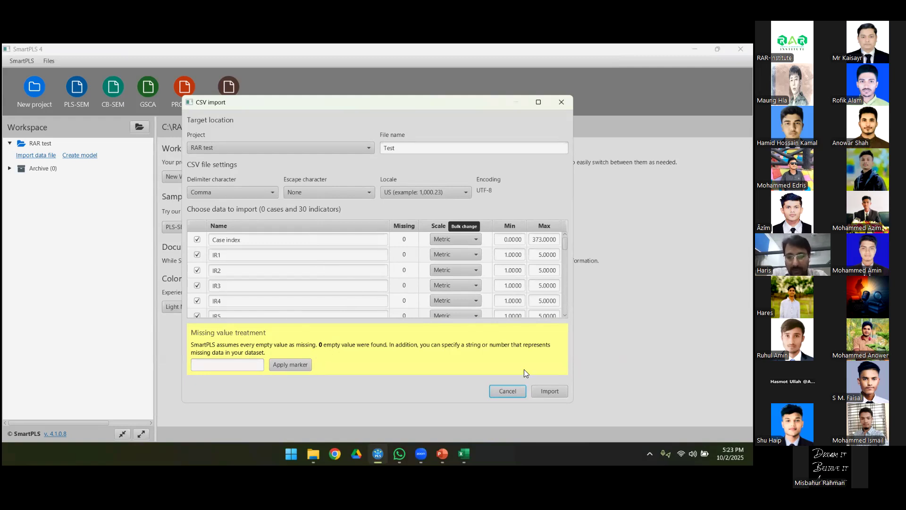
click(550, 392)
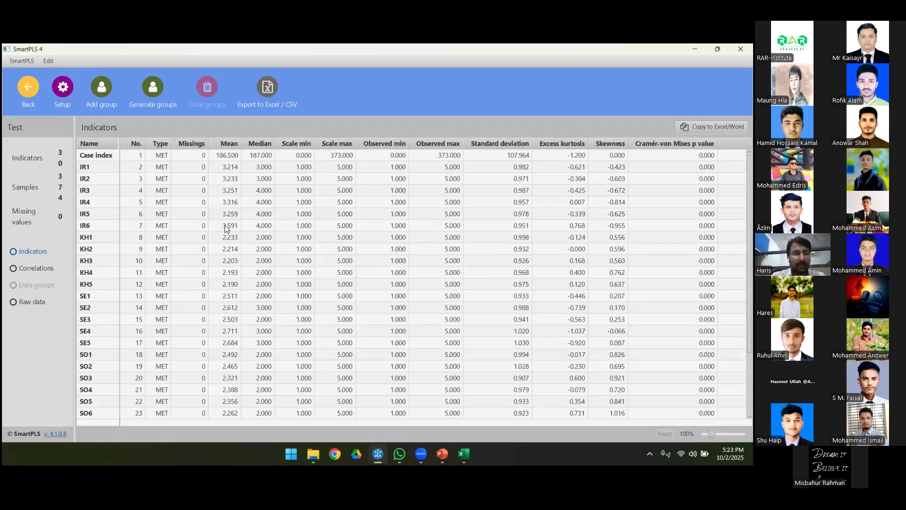
drag(84, 202, 104, 202)
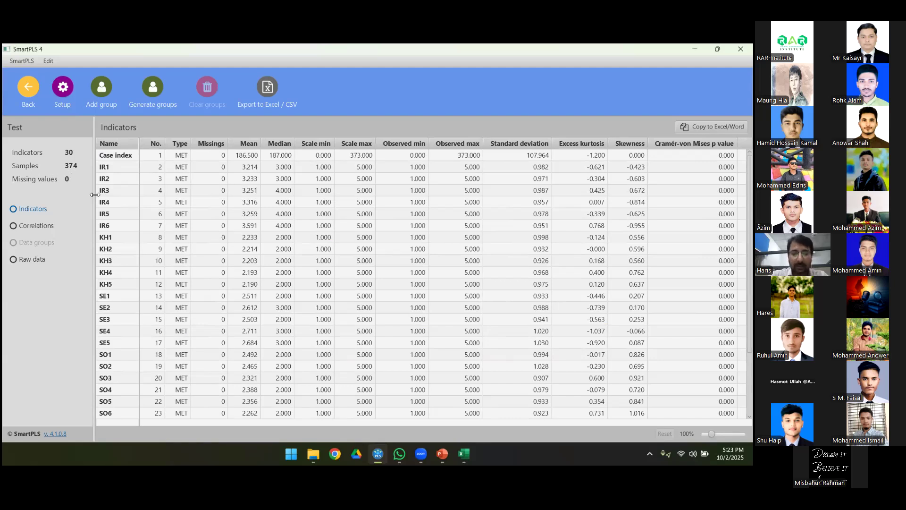
Step: Check the first and last case index values in the Excel Test sheet against the sample count in SmartPLS
click(465, 454)
scroll(164, 288, down, 20)
scroll(164, 288, down, 20)
scroll(40, 137, down, 18)
scroll(6, 201, down, 7)
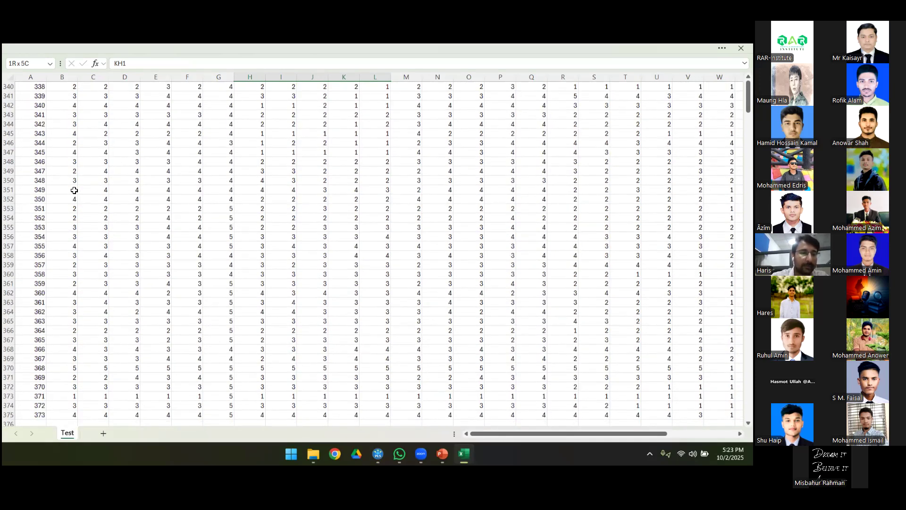
scroll(74, 190, down, 9)
click(40, 163)
scroll(74, 190, up, 20)
scroll(74, 191, down, 20)
scroll(74, 190, down, 20)
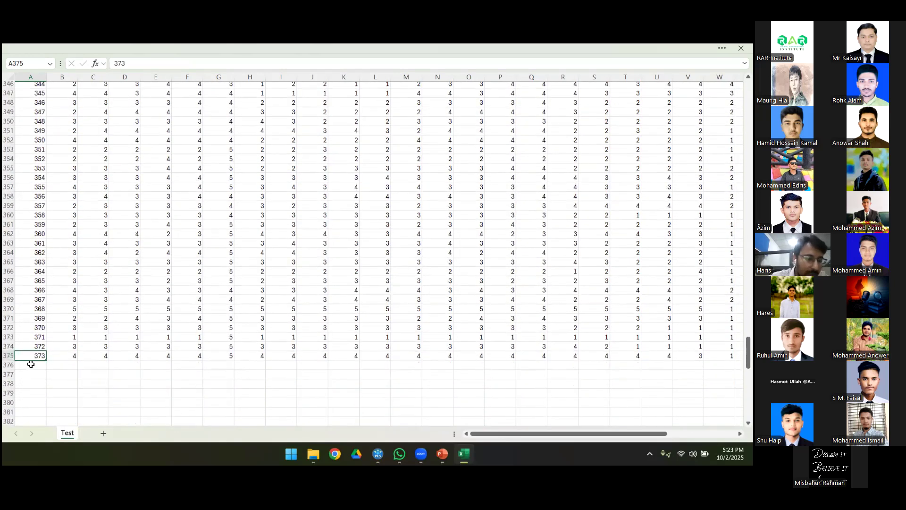
key(ctrl+Home)
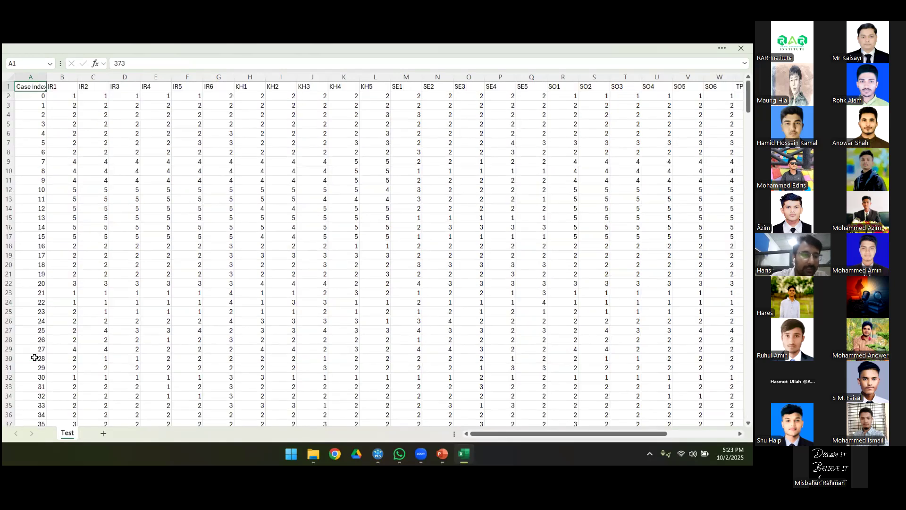
click(42, 96)
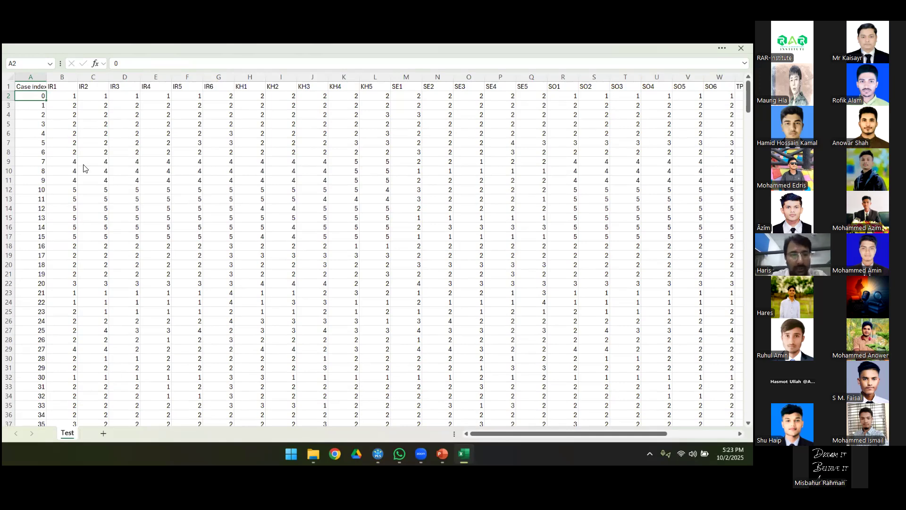
key(alt+Tab)
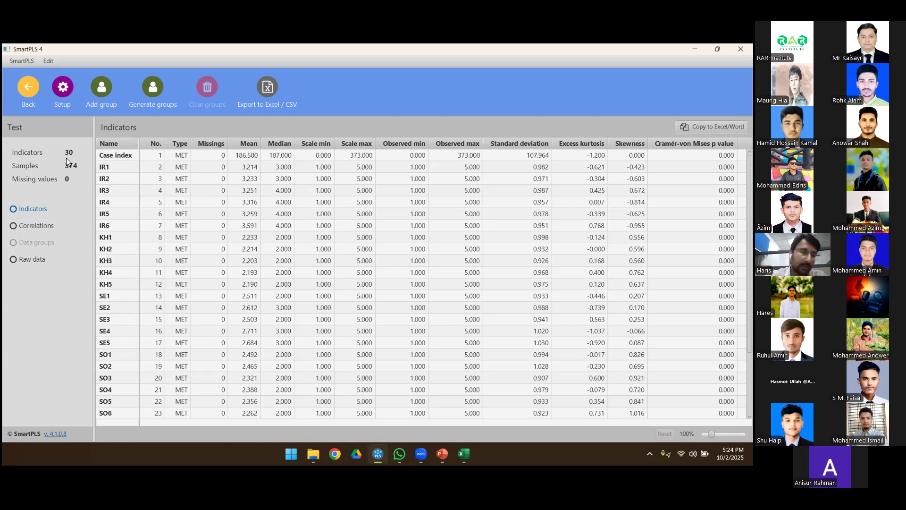
Step: Return to the workspace and create a PLS-SEM model named RAR test in the RAR test project
click(26, 90)
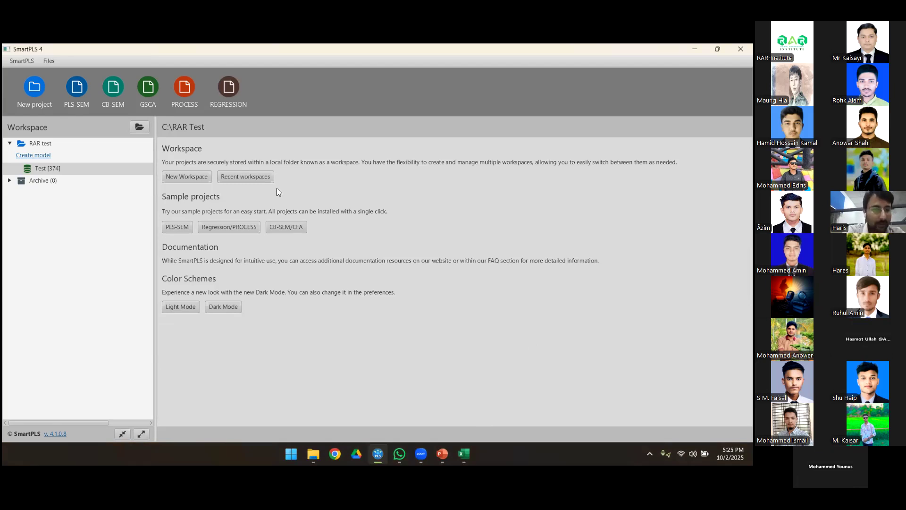
click(32, 159)
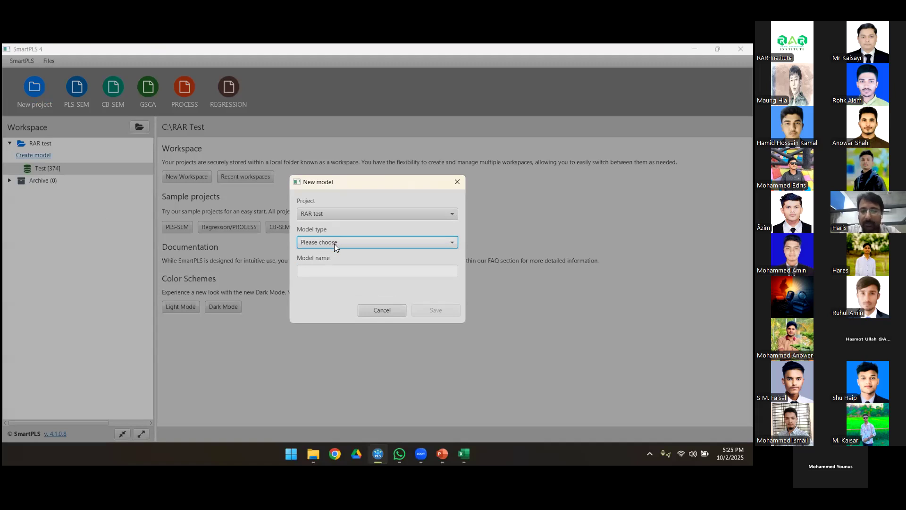
click(452, 243)
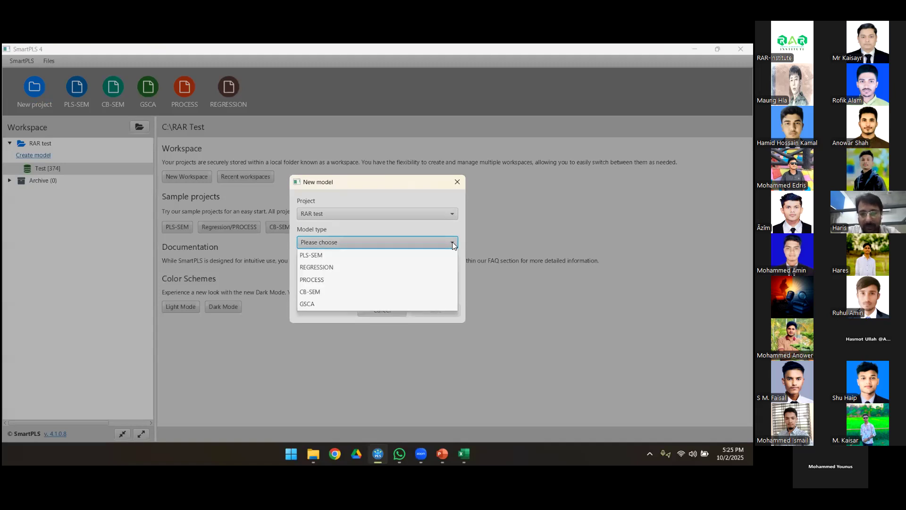
click(339, 256)
click(330, 274)
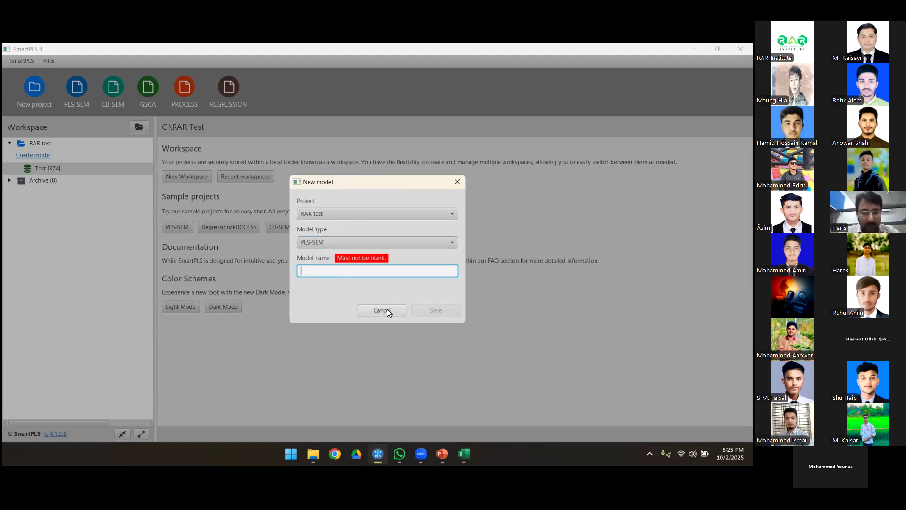
text(RA)
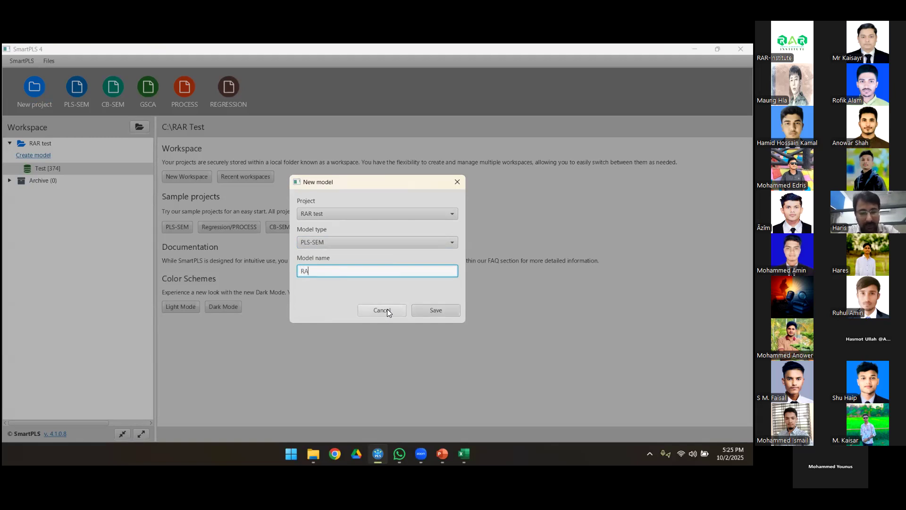
text(R test)
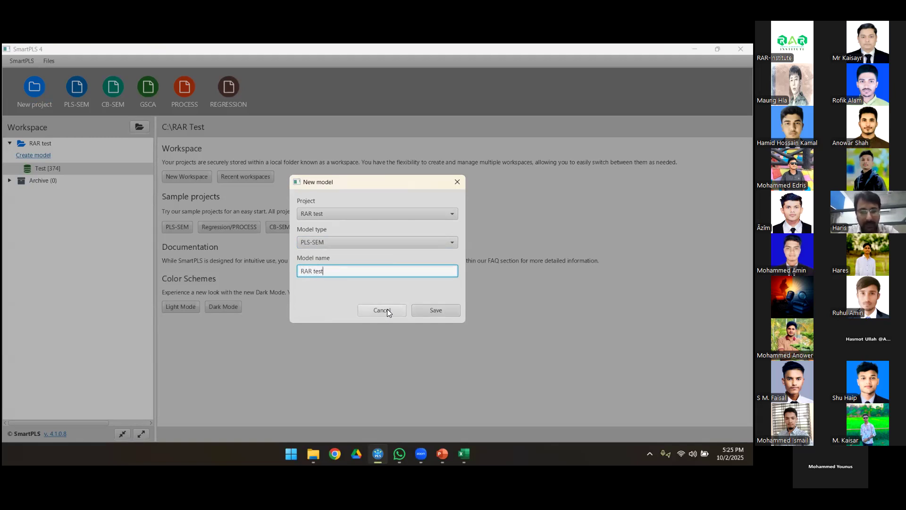
click(433, 313)
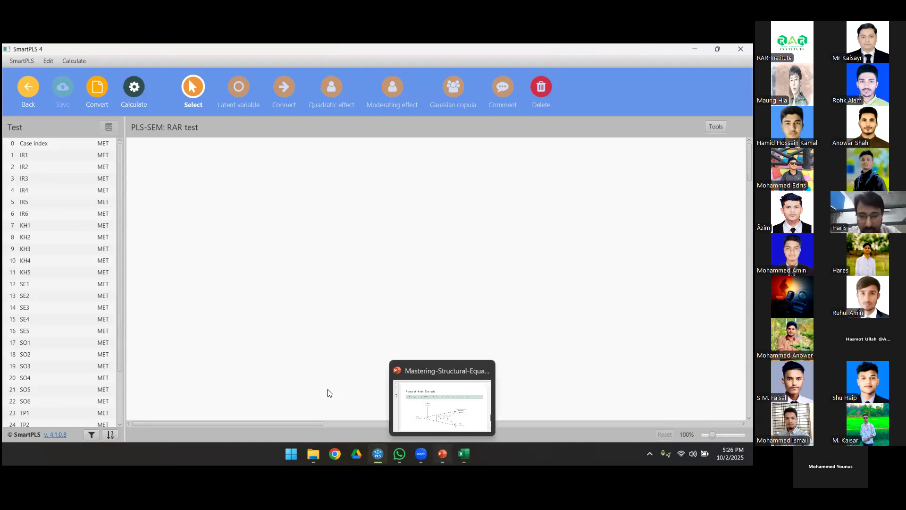
Step: Compare the constructs on the Research Model Example slide in PowerPoint with the indicator list in SmartPLS
click(442, 454)
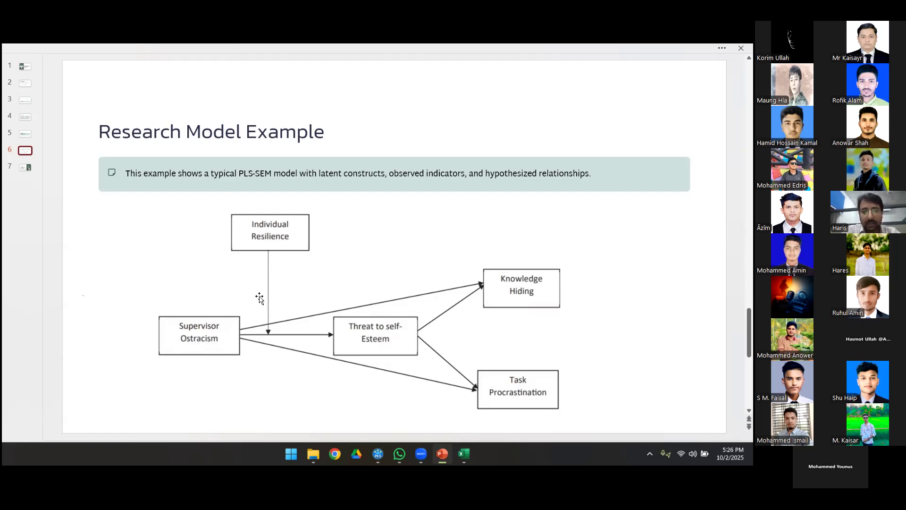
mouse_move(378, 454)
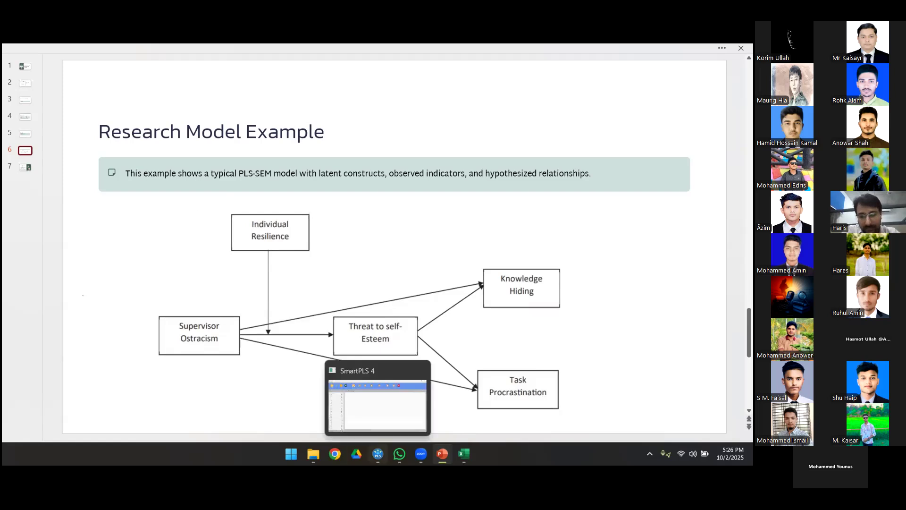
click(376, 411)
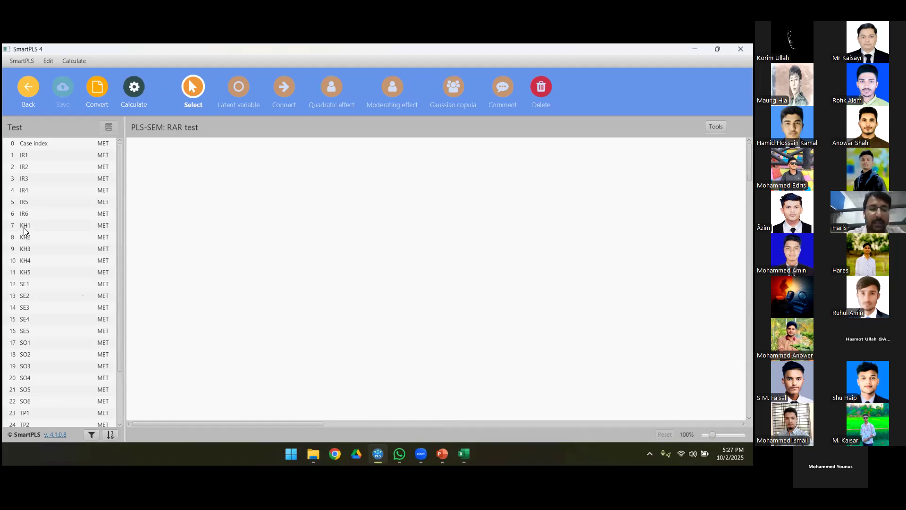
click(442, 449)
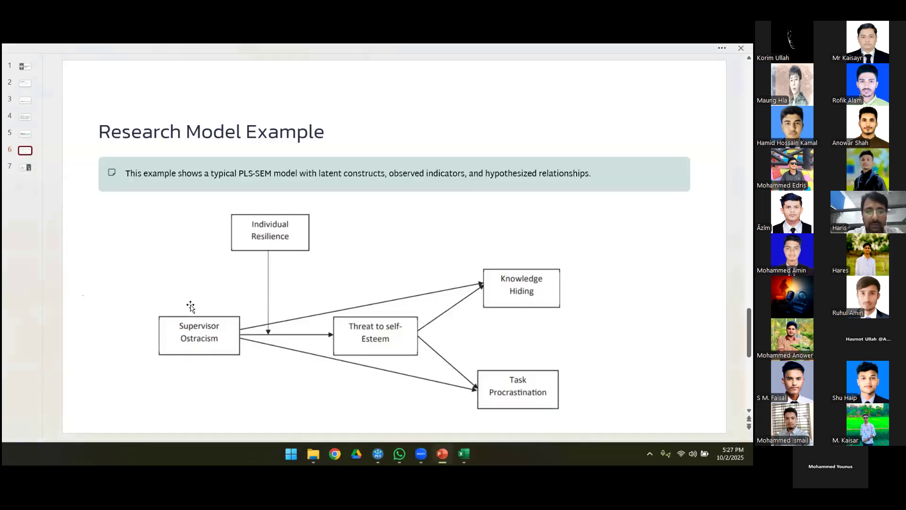
key(alt+Tab)
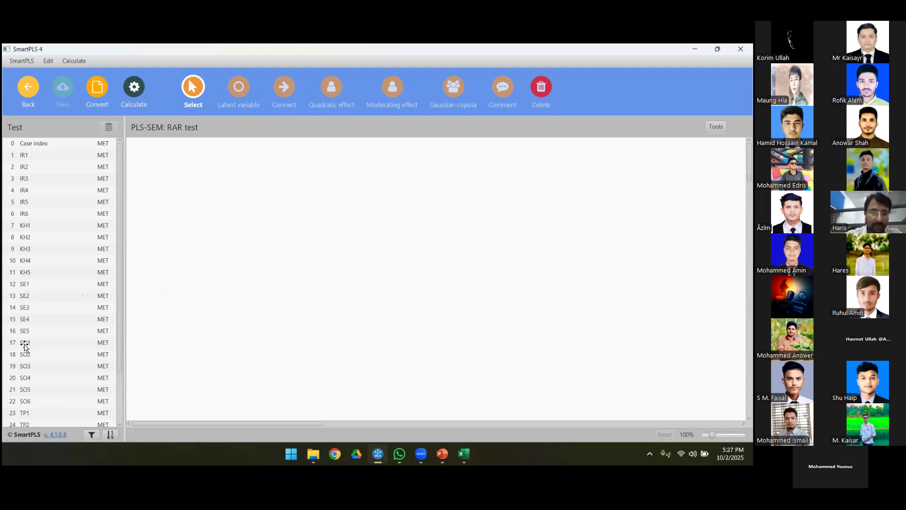
Step: Add a latent variable named SO to the canvas with indicators SO1 to SO6
click(24, 347)
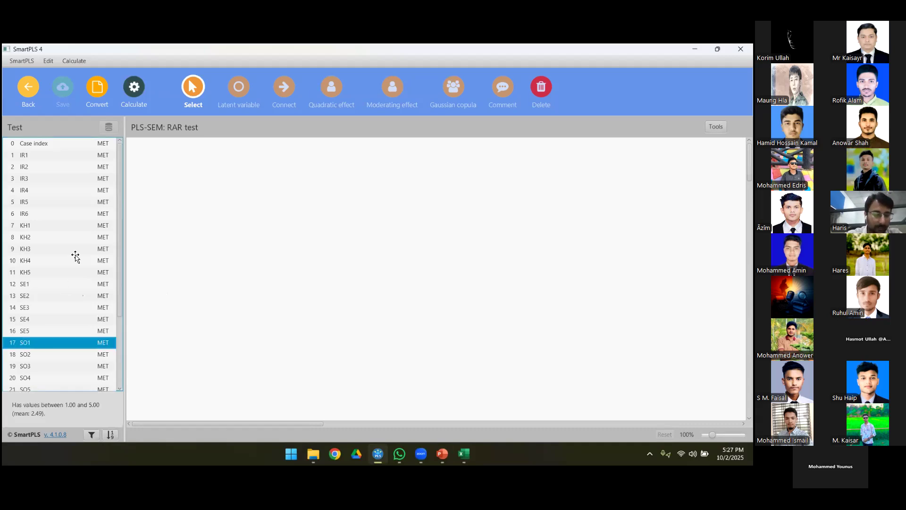
scroll(76, 258, down, 3)
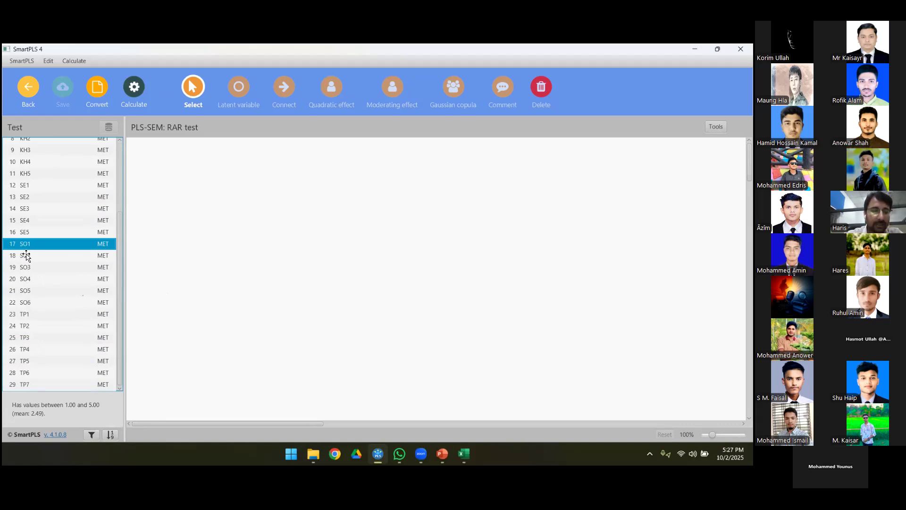
key(shift+Down)
key(shift+Down)
key(shift+Down)
key(shift+Down)
key(shift+Down)
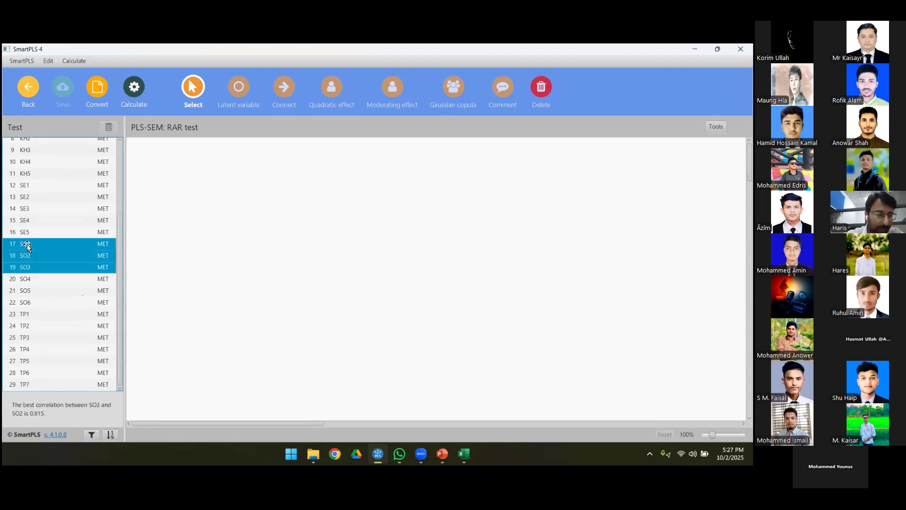
drag(17, 246, 213, 214)
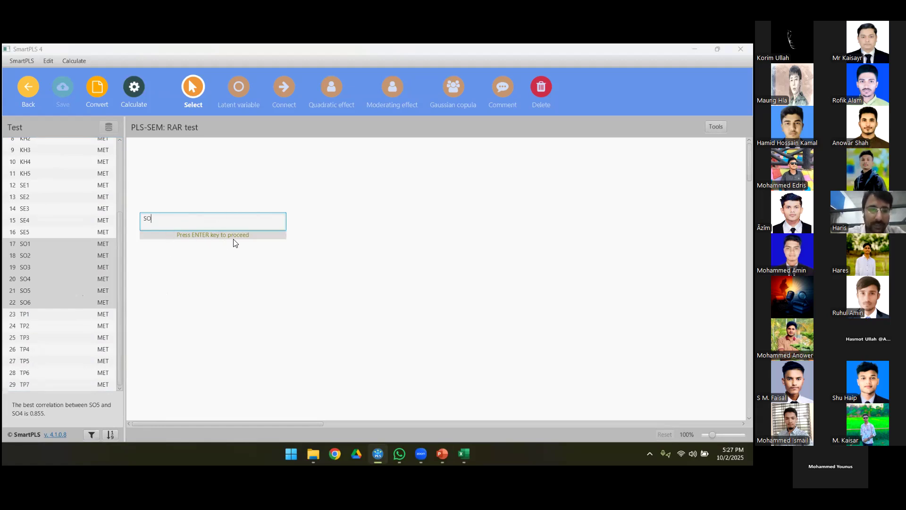
key(Return)
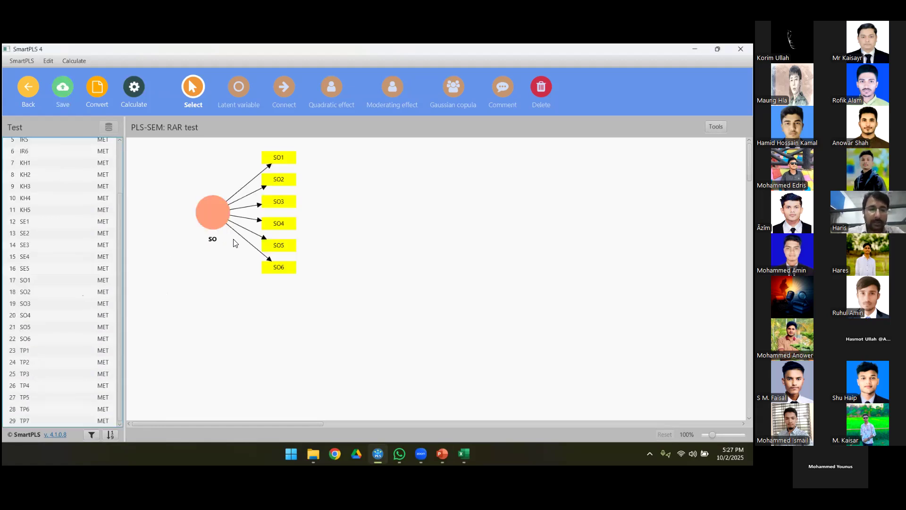
Step: Align the SO construct's indicators on its left side and reposition the construct near the canvas's left edge
click(218, 216)
drag(201, 218, 192, 213)
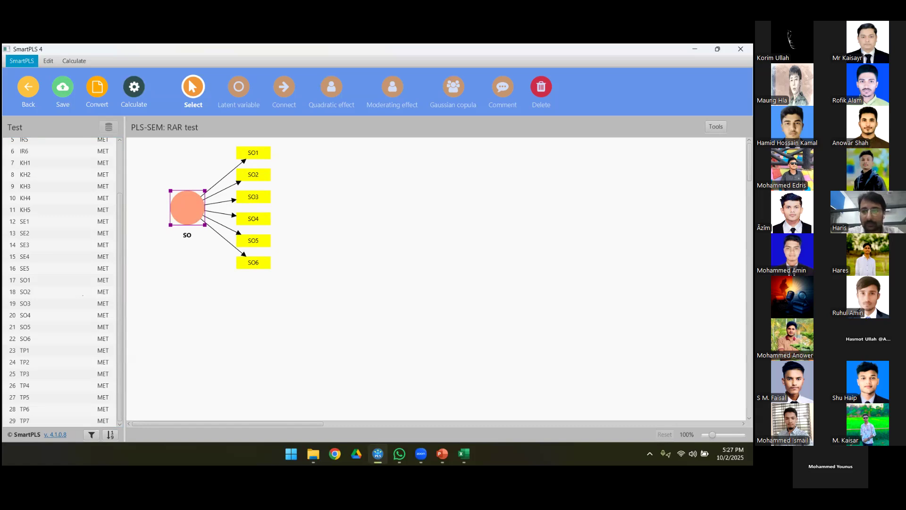
click(717, 126)
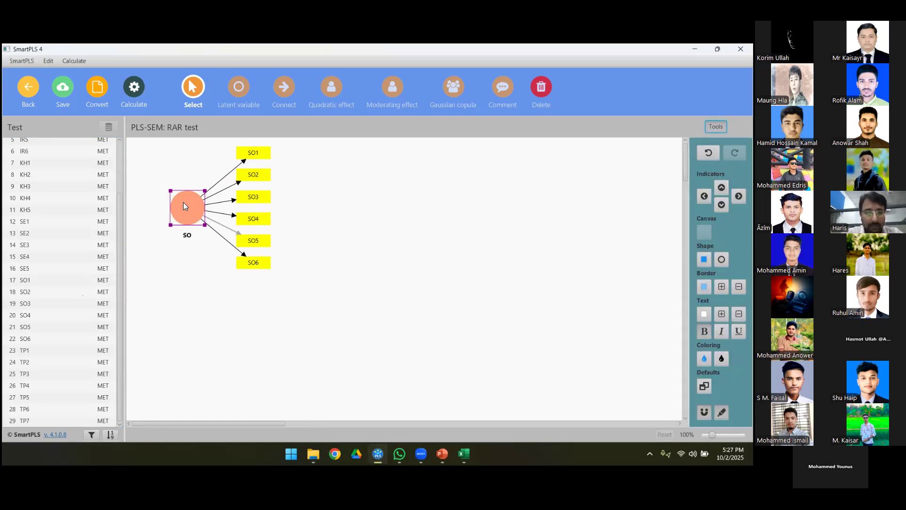
click(704, 196)
drag(184, 207, 201, 206)
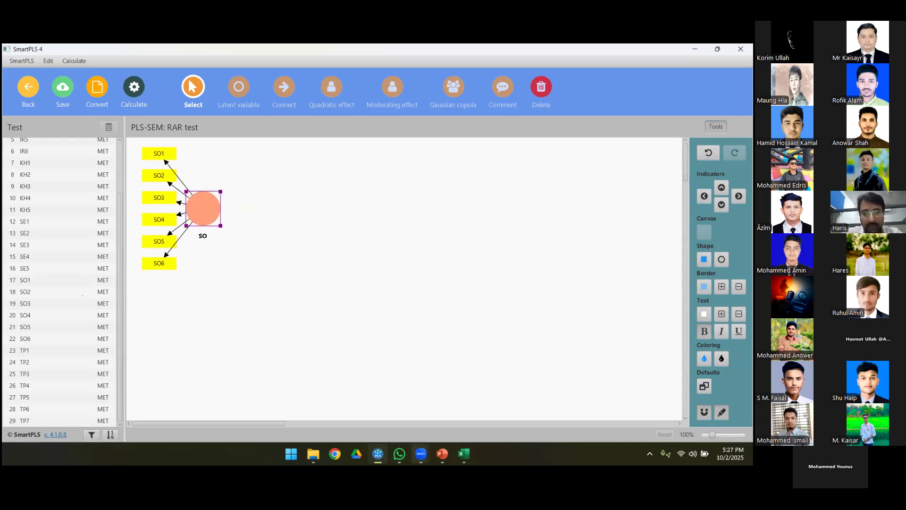
Step: Consult the research model slide in PowerPoint, then return to SmartPLS and add a TP construct with indicators TP1 to TP7 right of SO
click(443, 453)
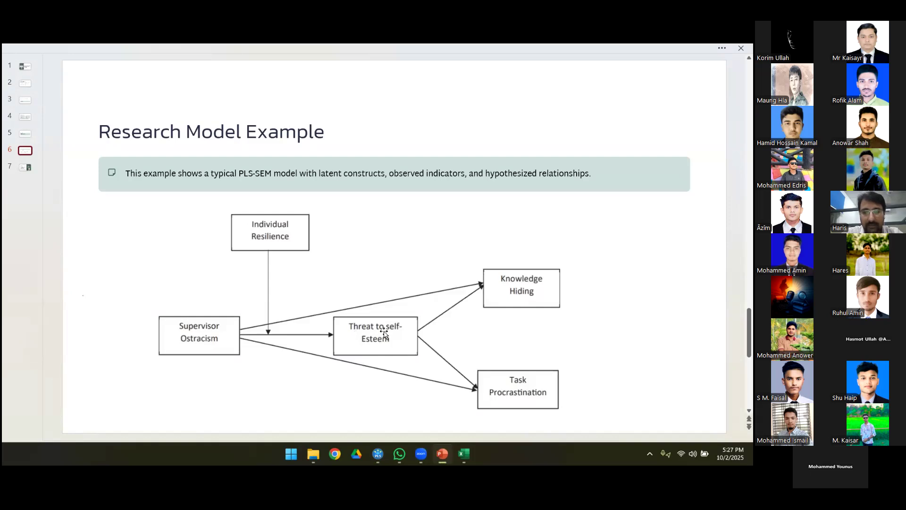
click(442, 453)
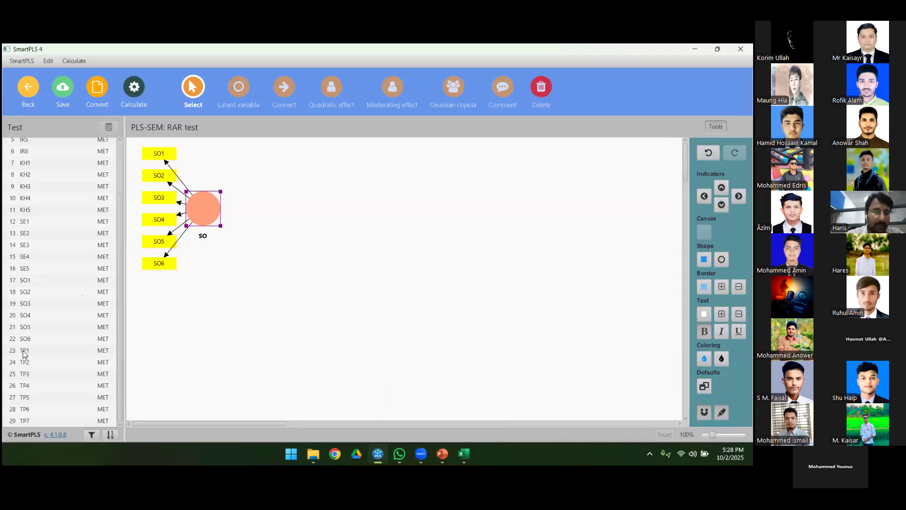
click(52, 355)
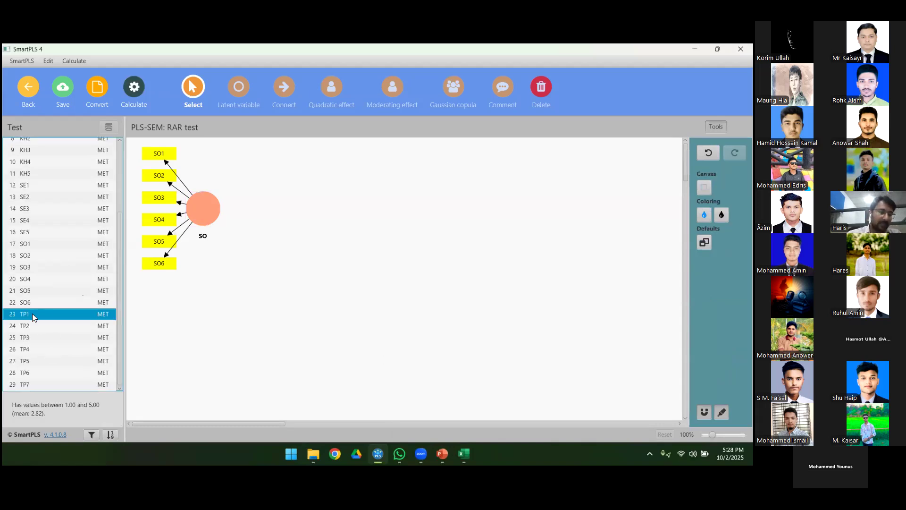
key(shift+Down)
key(shift+Down)
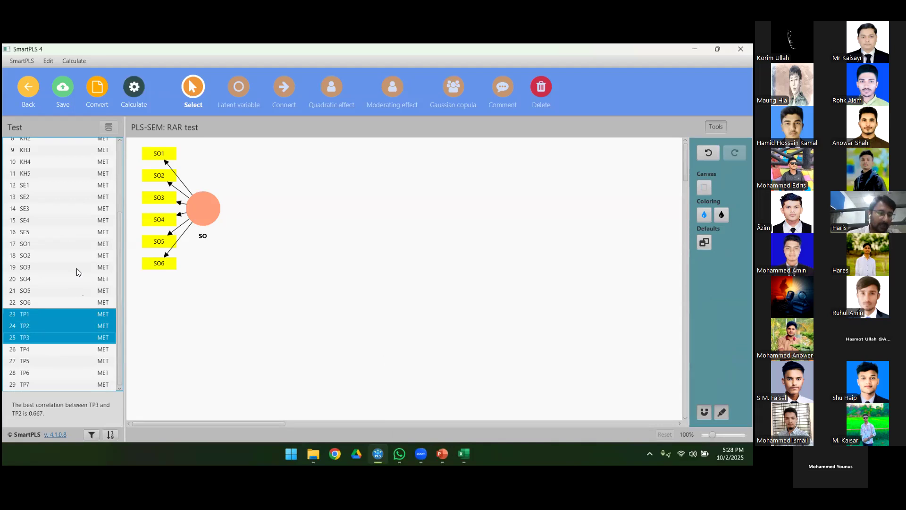
key(shift+Down)
key(shift+Down)
key(shift+Down)
key(shift+Down)
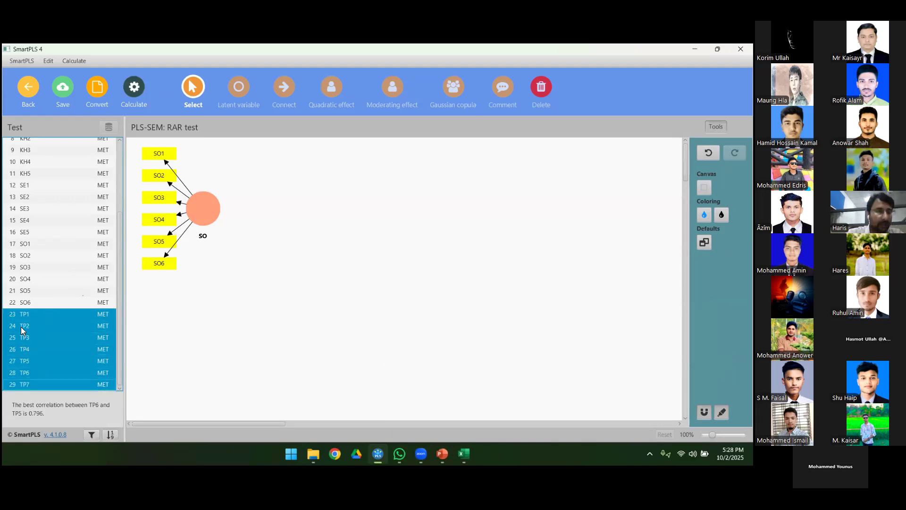
drag(21, 348, 330, 217)
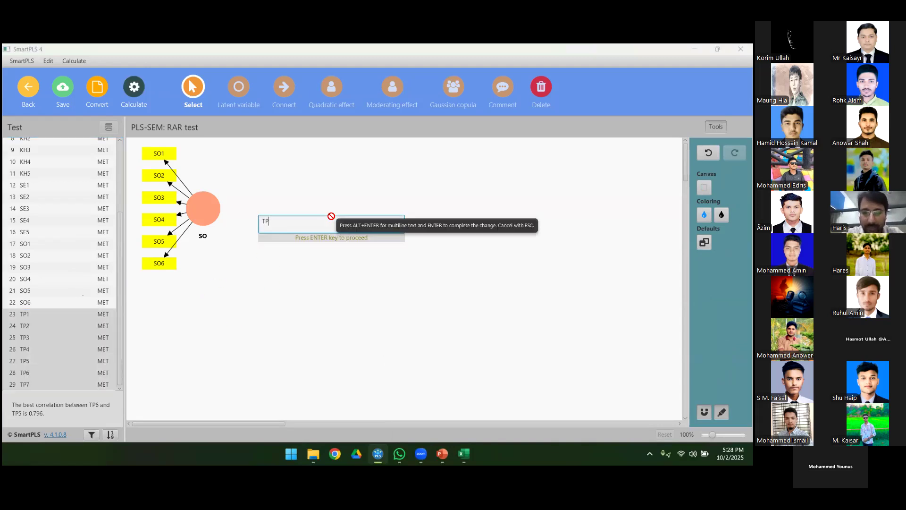
key(Return)
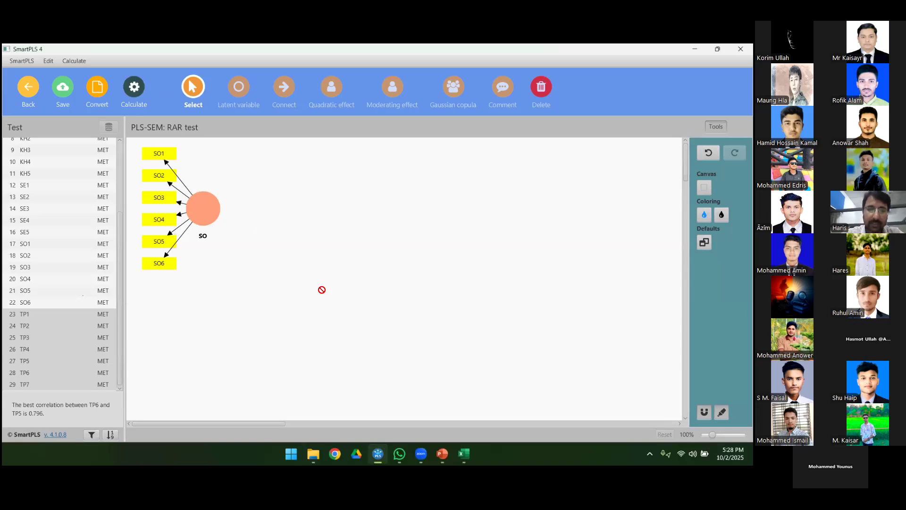
Step: Move the TP and SO constructs lower on the canvas so that they sit level with each other
click(318, 214)
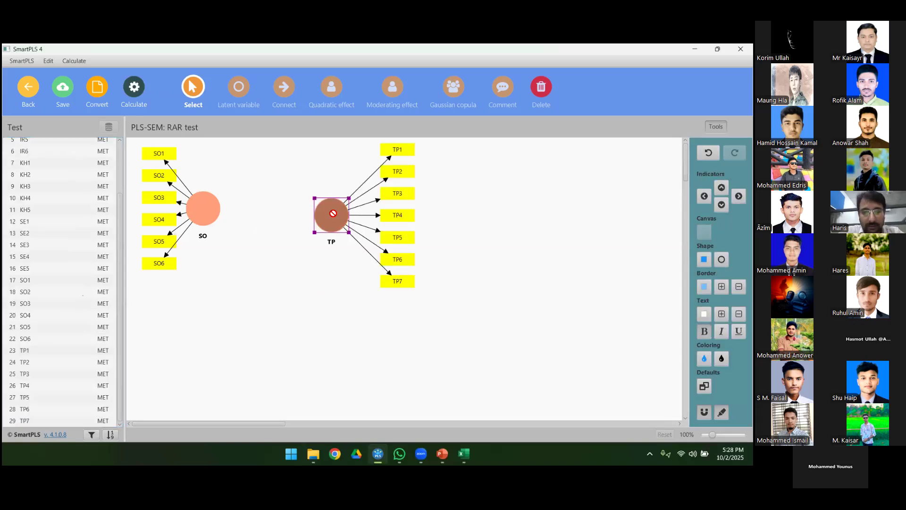
drag(317, 213, 333, 236)
drag(204, 215, 199, 241)
Step: Recheck the research model slide in PowerPoint, then add a KH construct with indicators KH1 to KH5 in SmartPLS, above and right of TP
click(441, 453)
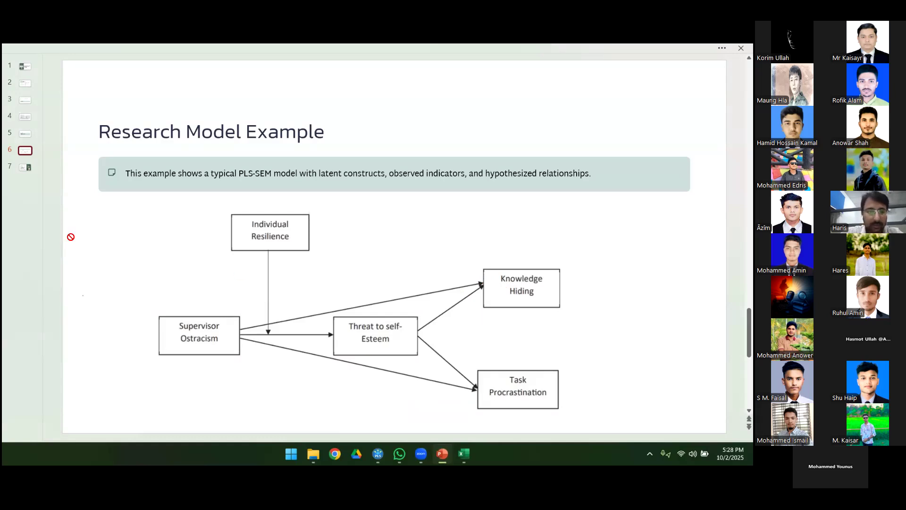
key(alt+Tab)
click(28, 163)
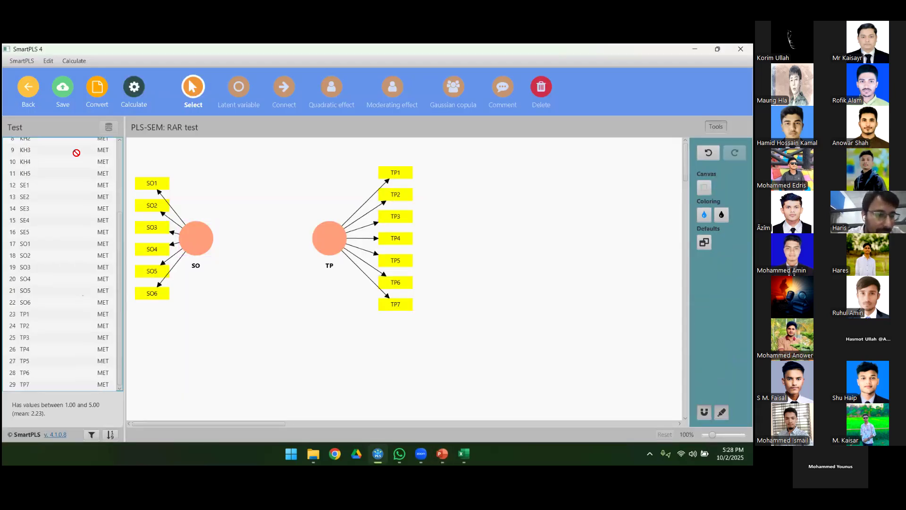
scroll(46, 147, up, 3)
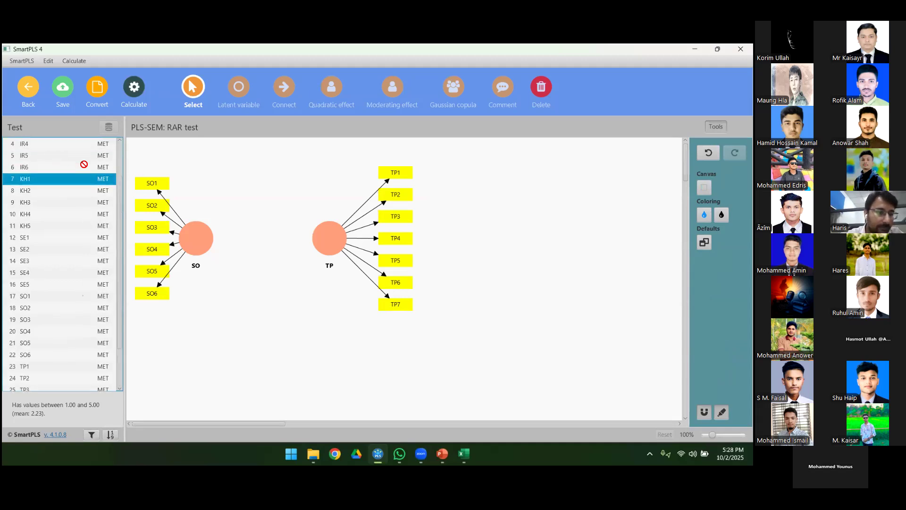
key(shift+Down)
key(shift+Down)
key(shift+Down)
key(shift+Down)
key(shift+Up)
key(shift+Down)
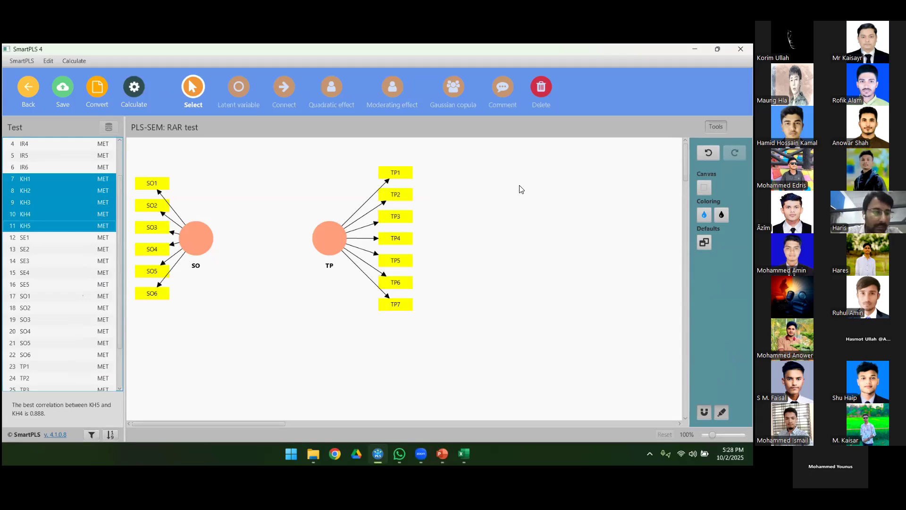
drag(521, 189, 520, 189)
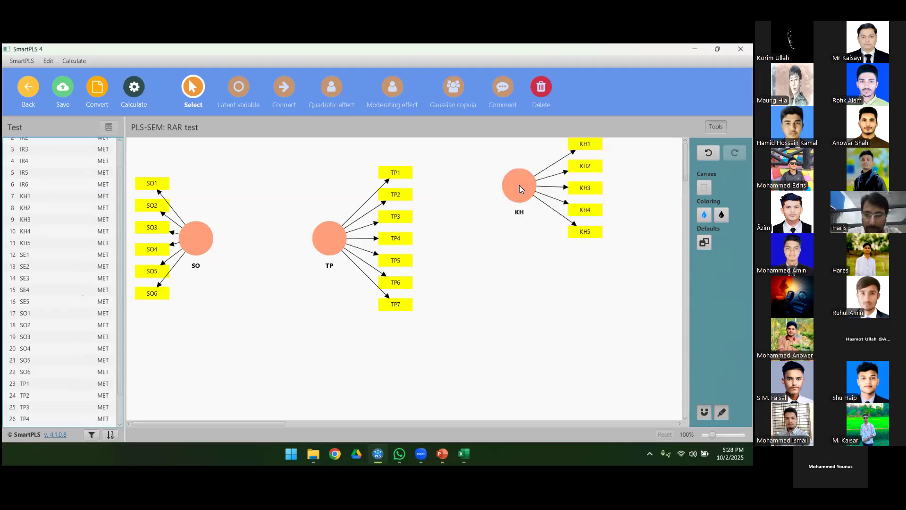
Step: Move the TP construct with its indicators below KH, freeing the area between SO and KH
click(61, 255)
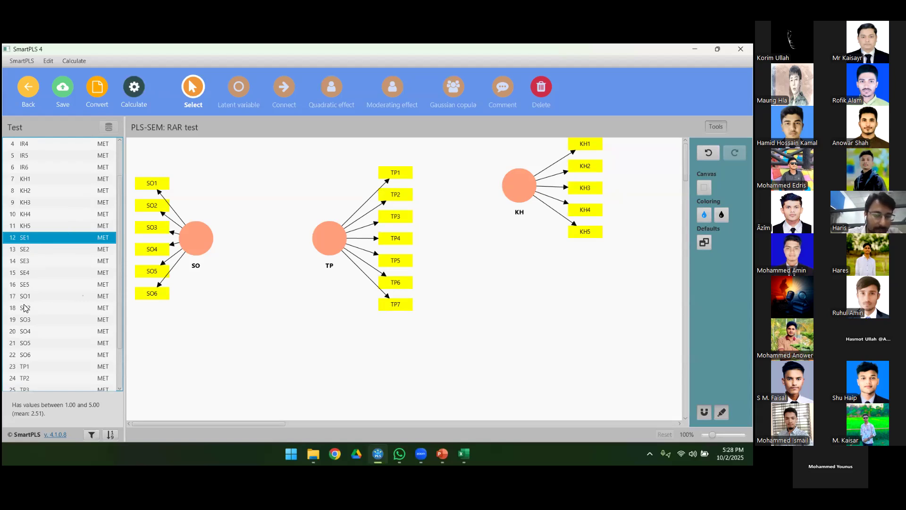
scroll(25, 307, down, 3)
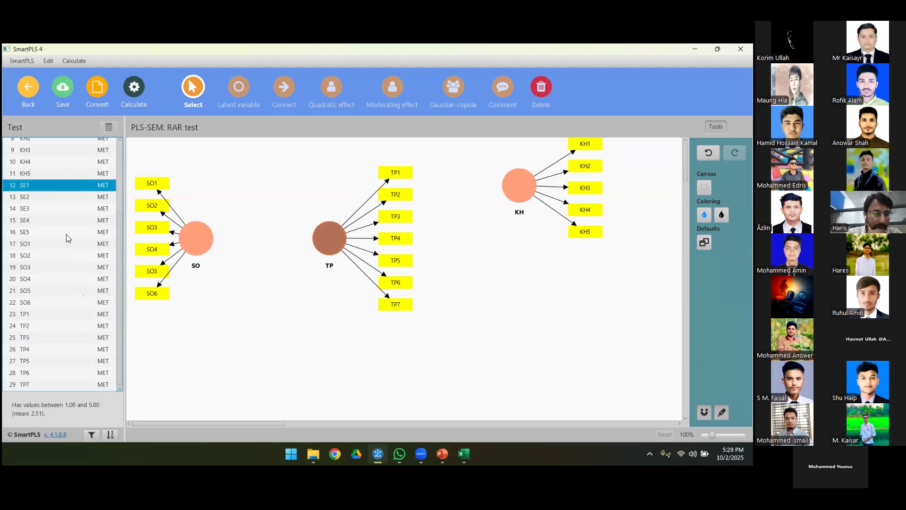
scroll(66, 239, up, 5)
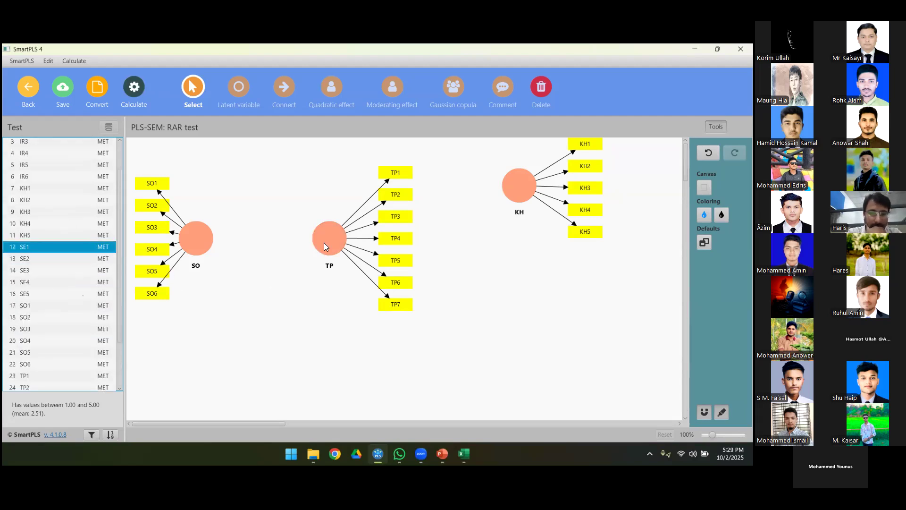
drag(330, 239, 509, 292)
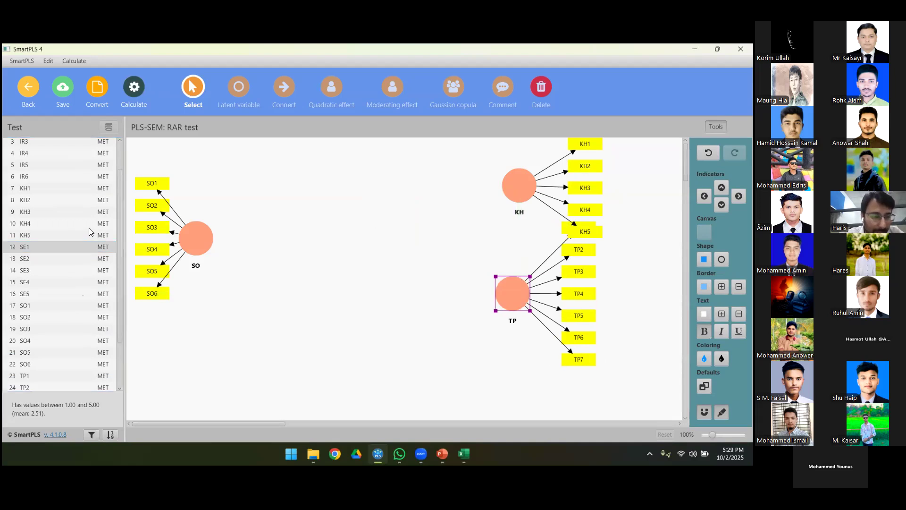
Step: Add an SE construct with indicators SE1 to SE5 to the canvas between SO and the KH and TP constructs
shift+click(28, 294)
drag(27, 247, 382, 226)
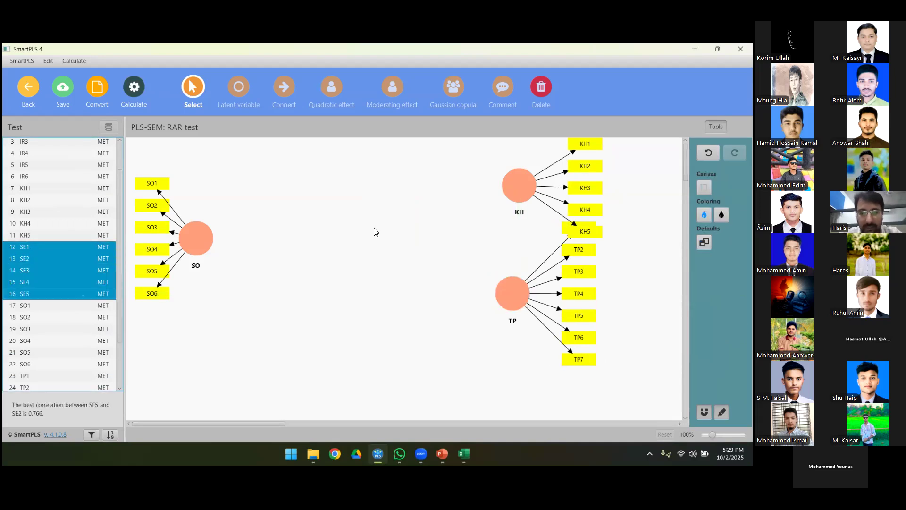
drag(374, 229, 327, 258)
key(Return)
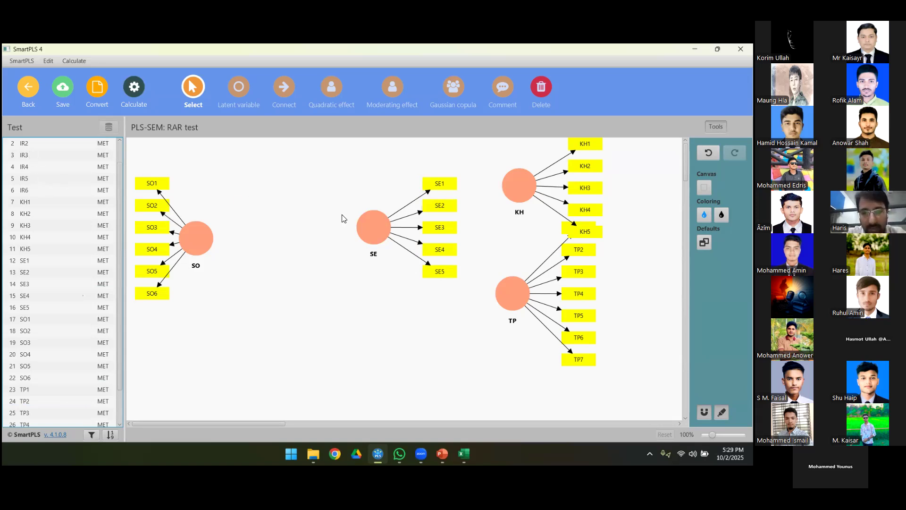
Step: Space out the constructs by moving SE level with SO, TP further down and right, and KH slightly higher
click(373, 227)
drag(373, 226, 388, 240)
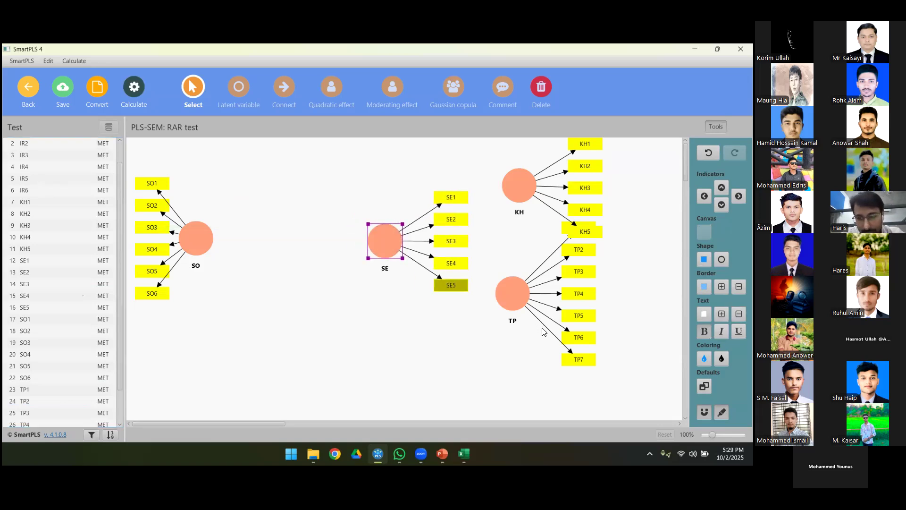
drag(513, 293, 541, 324)
drag(519, 187, 519, 171)
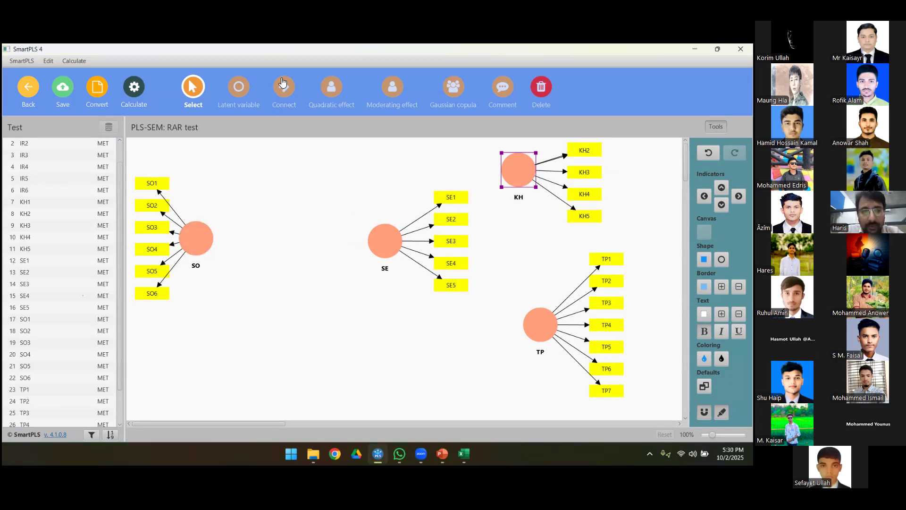
Step: Connect the constructs with paths from SO to SE, SE to KH and SE to TP
click(281, 96)
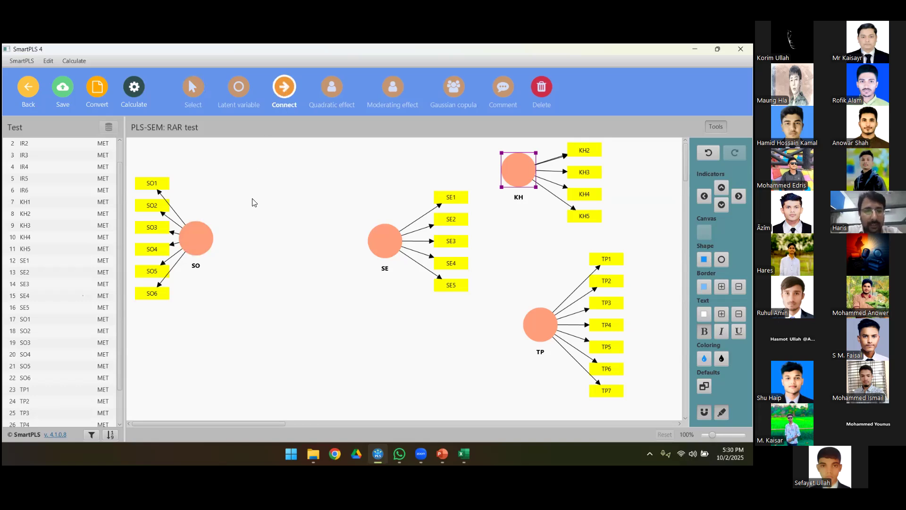
click(208, 239)
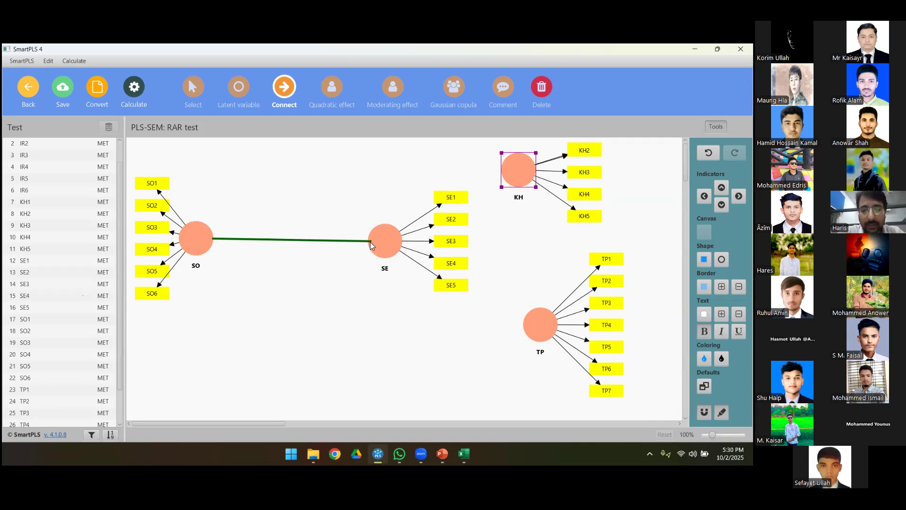
click(371, 244)
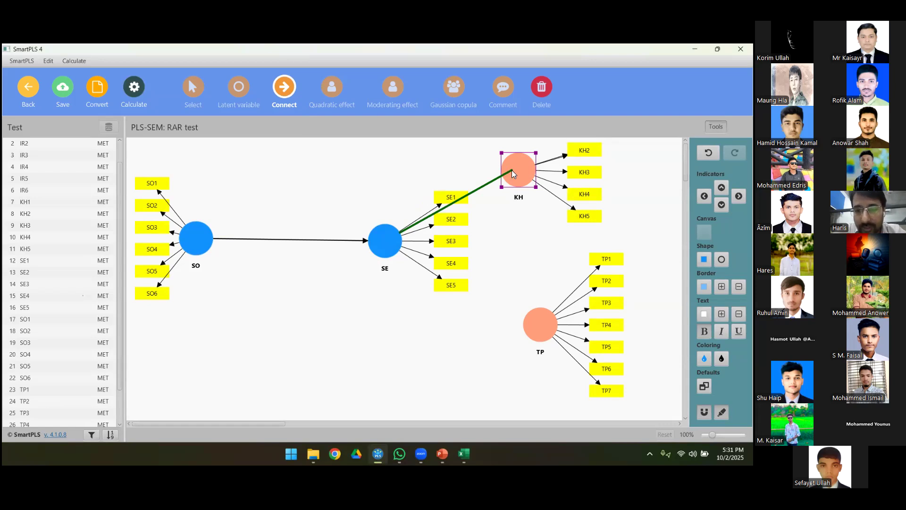
click(520, 170)
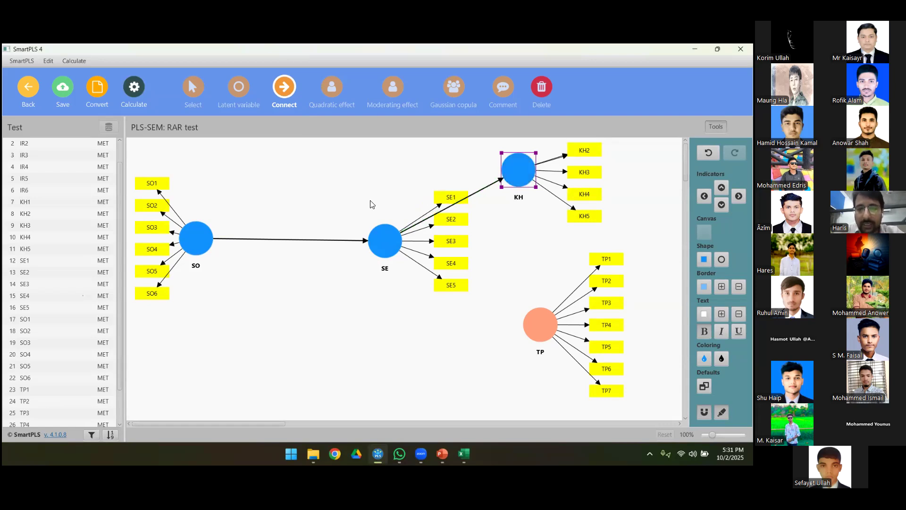
click(386, 250)
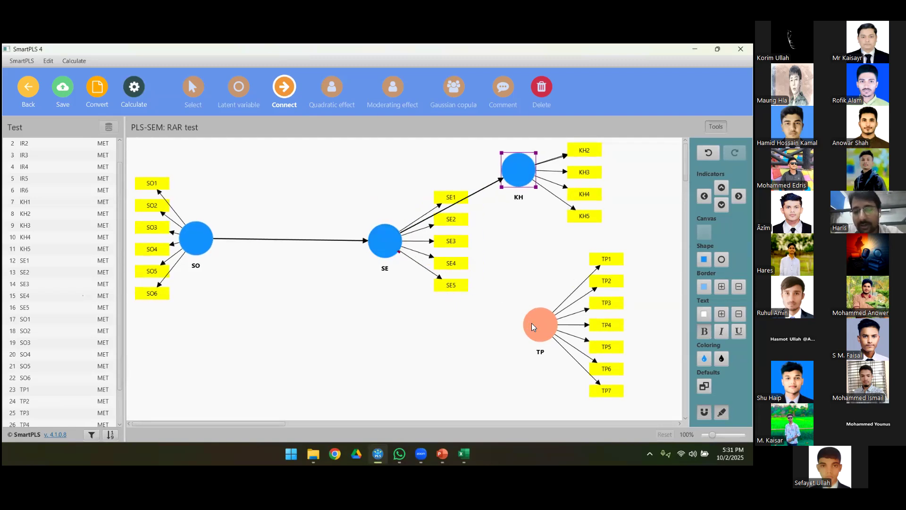
click(533, 326)
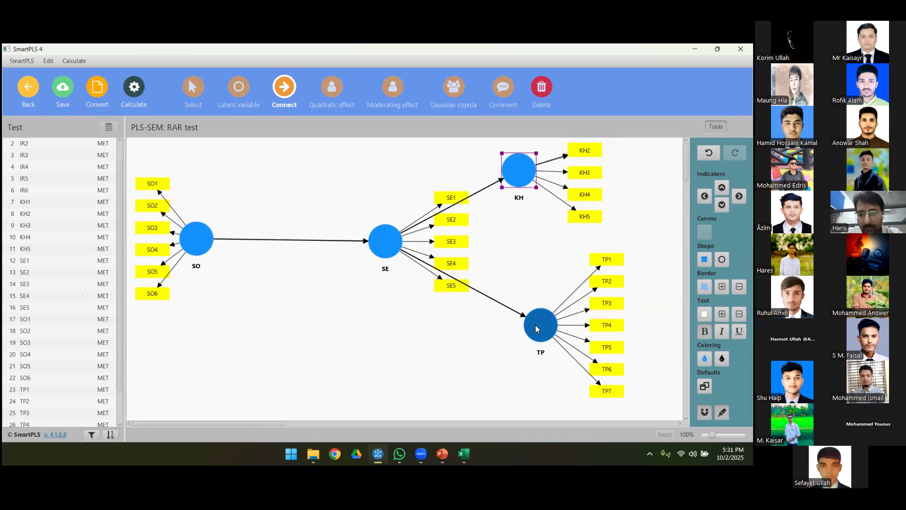
Step: Realign the KH construct's indicators on its right side and leave the connection mode
click(722, 205)
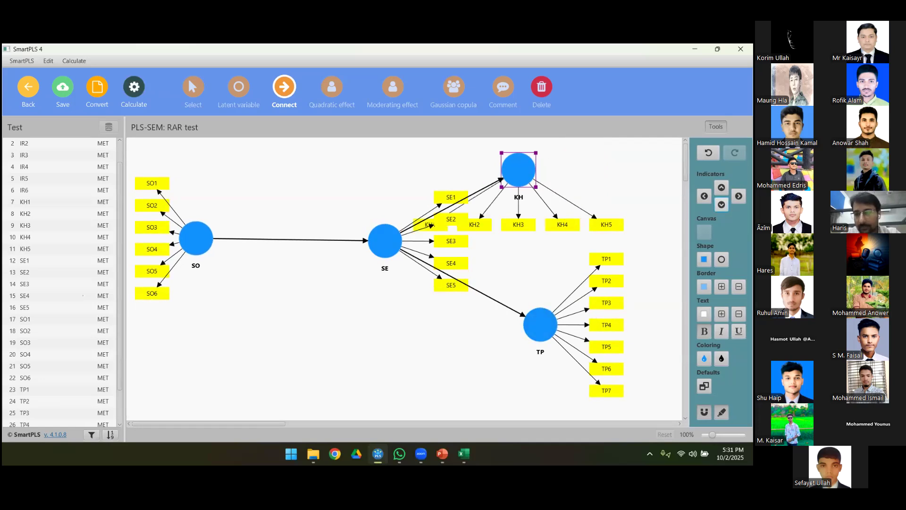
click(739, 196)
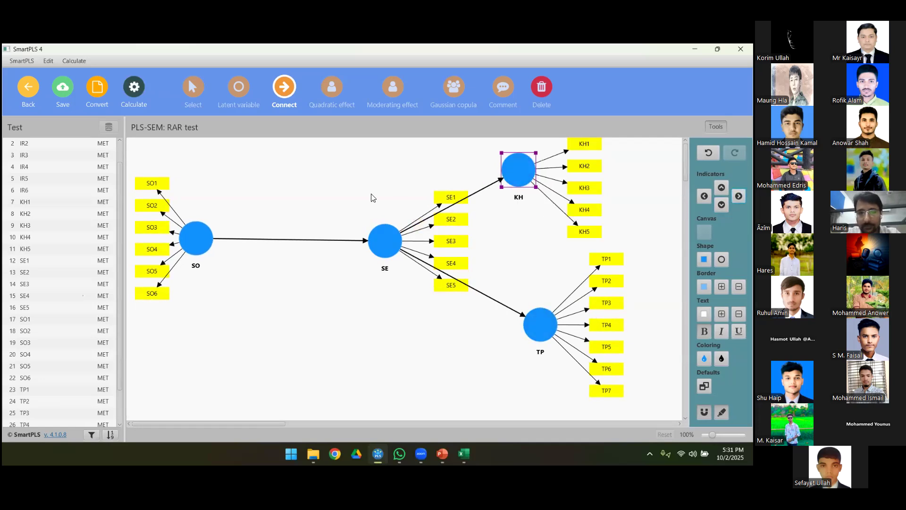
key(Escape)
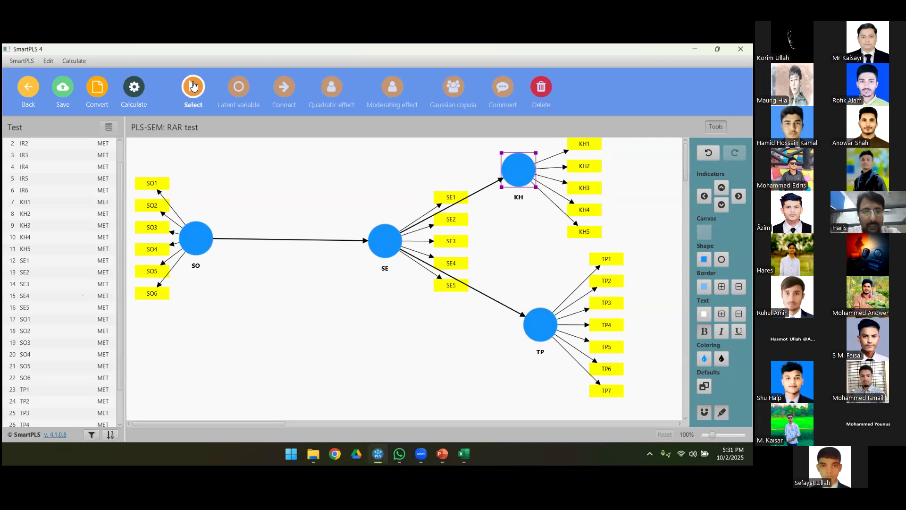
Step: Align the SE construct's indicators below it and move TP directly beneath KH
click(379, 234)
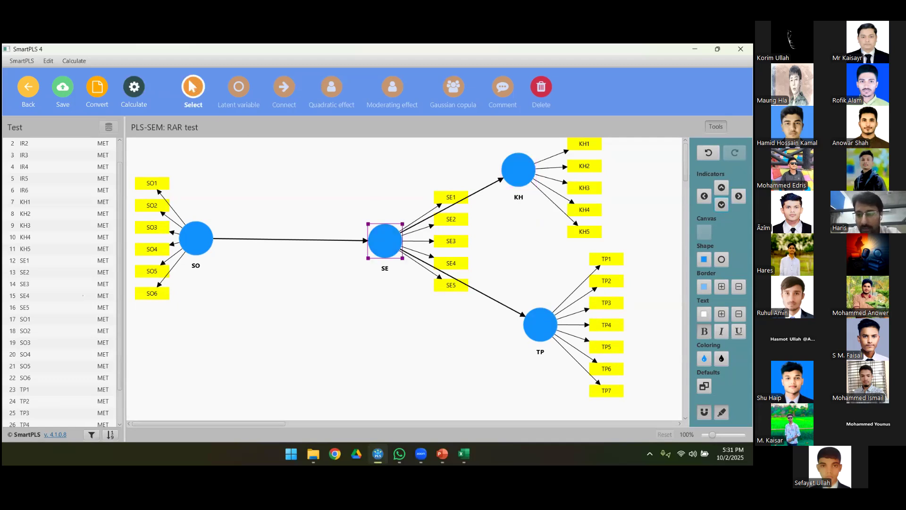
click(721, 205)
drag(541, 335, 517, 335)
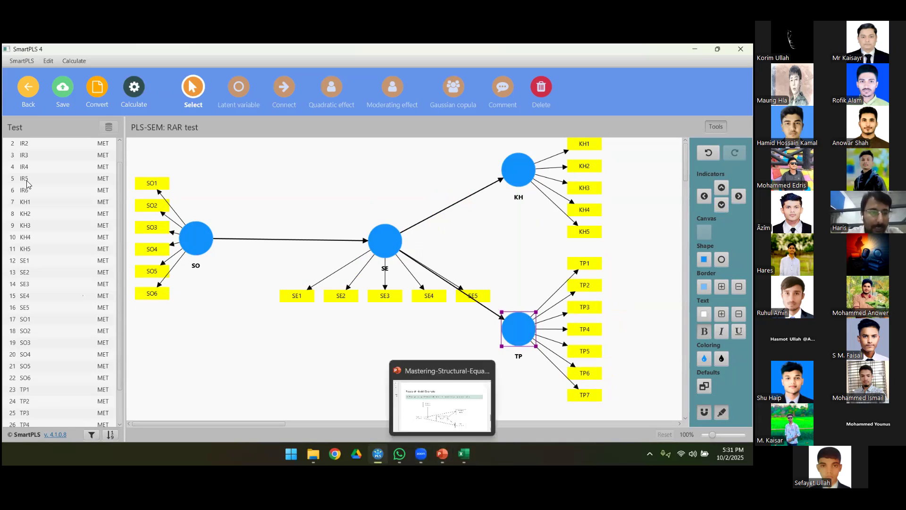
Step: Add an IR construct with indicators IR1 to IR6 above the SO–SE path and align its indicators above it
click(30, 143)
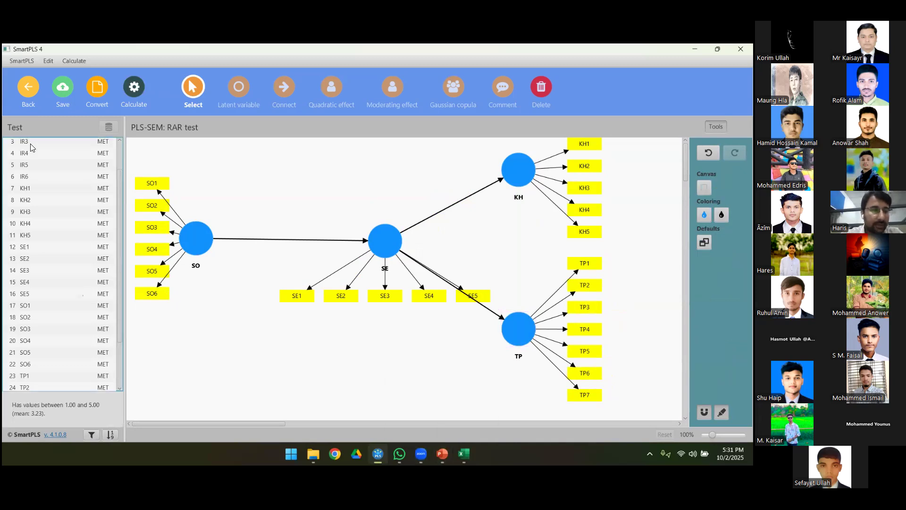
scroll(31, 144, up, 2)
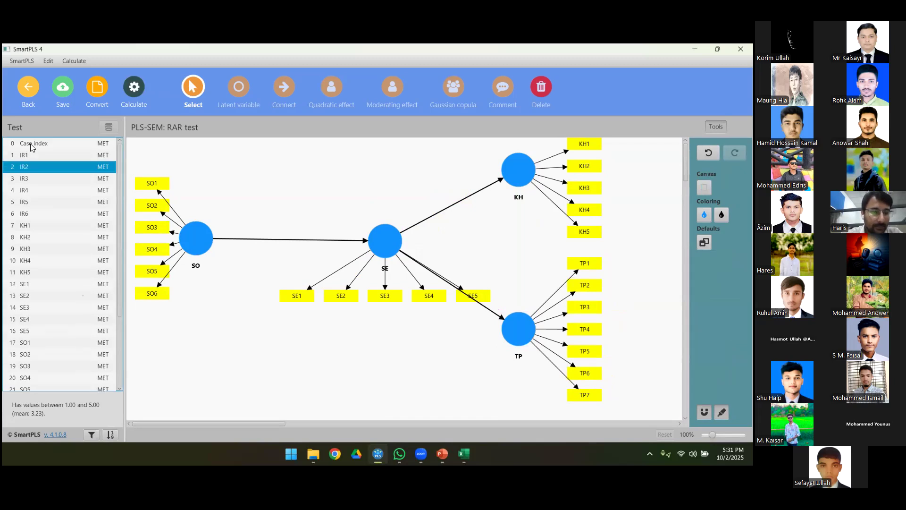
key(Up)
key(shift+Down)
key(shift+Down)
key(shift+Down)
key(shift+Down)
key(shift+Down)
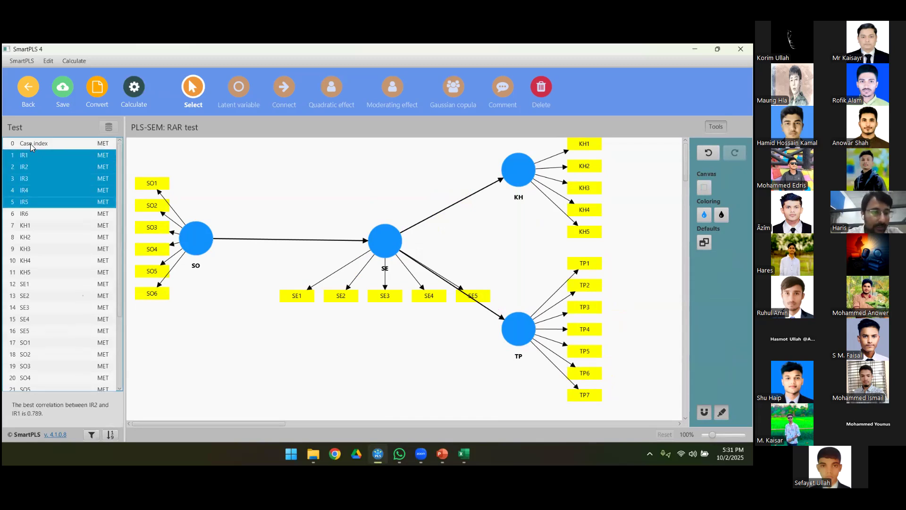
drag(22, 159, 265, 180)
key(Return)
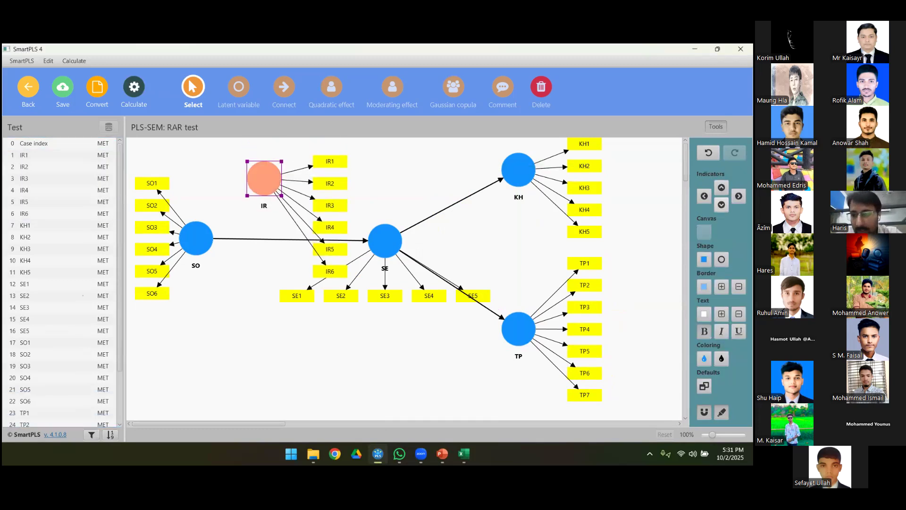
click(722, 187)
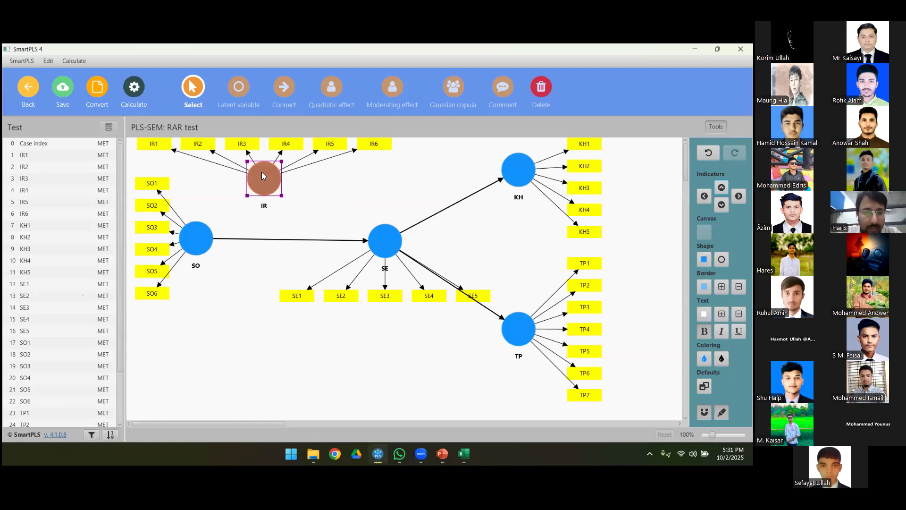
drag(262, 176, 277, 181)
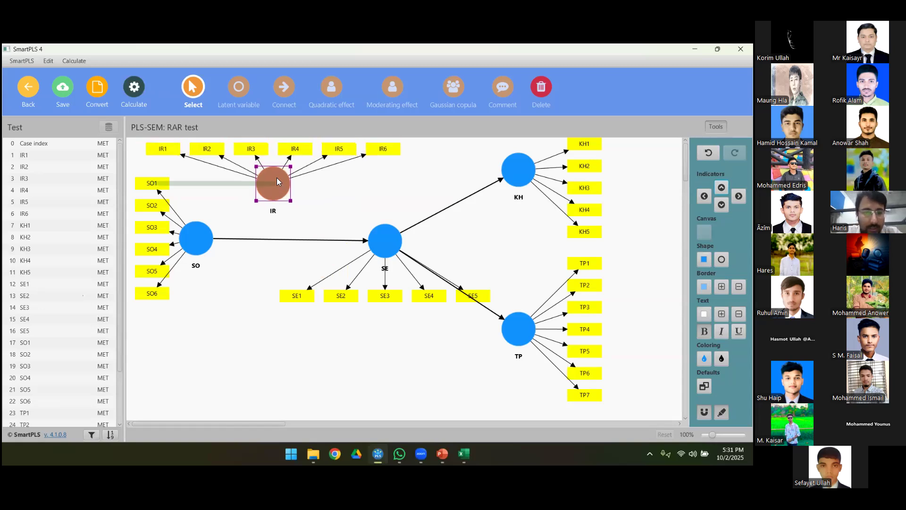
Step: Check the research model slide in PowerPoint, then return to SmartPLS and add a moderating effect from IR onto the SO–SE path
click(285, 89)
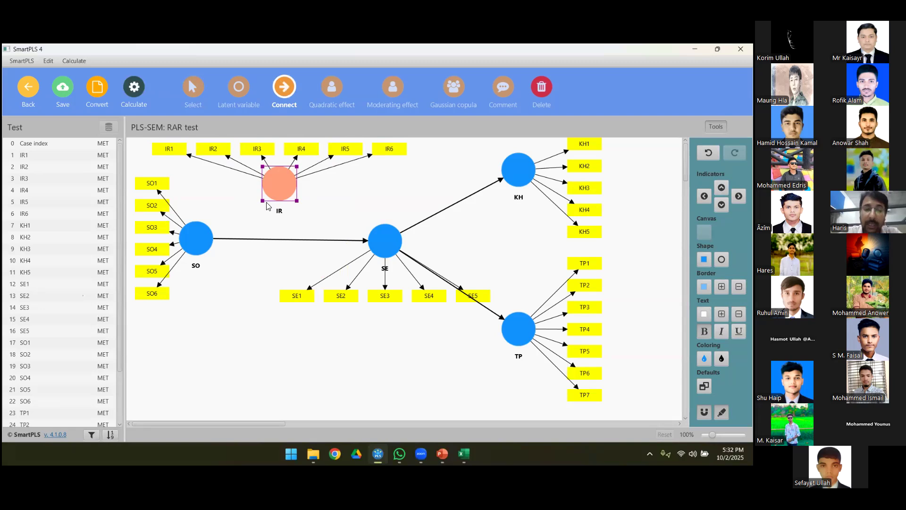
click(441, 452)
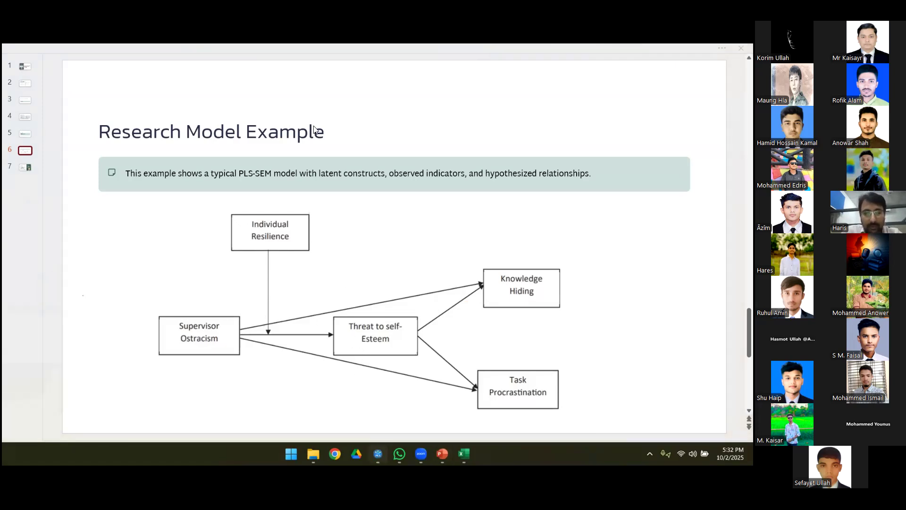
click(377, 454)
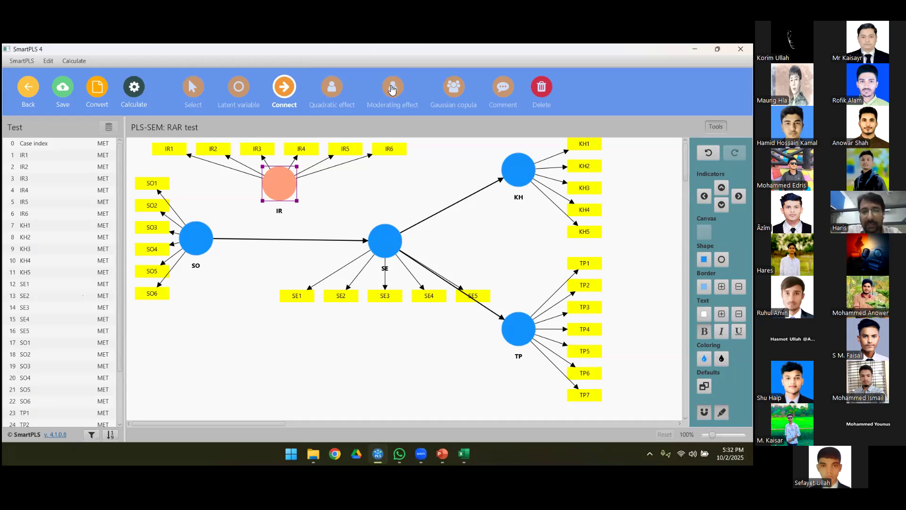
click(392, 89)
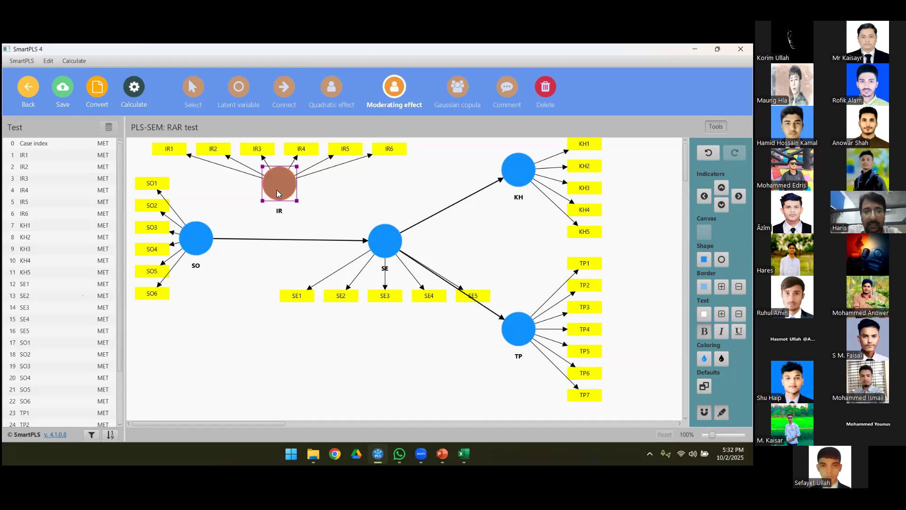
drag(277, 193, 280, 238)
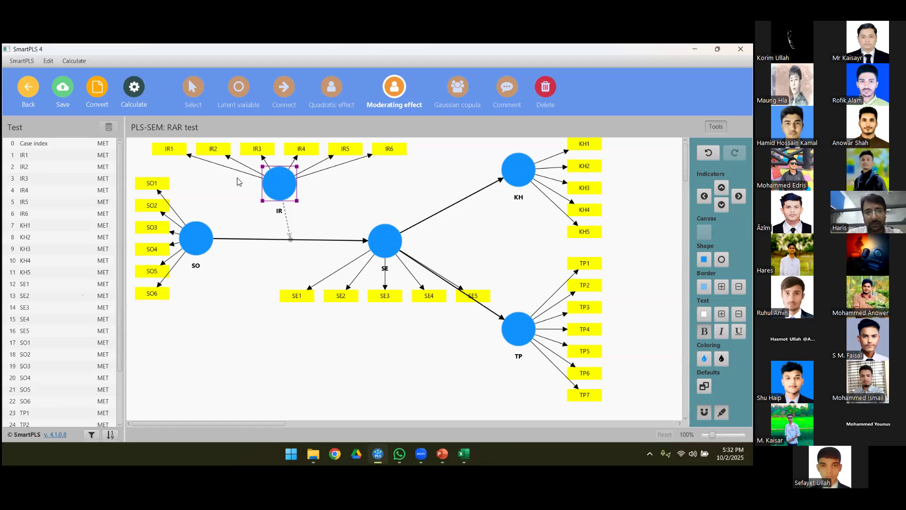
click(194, 94)
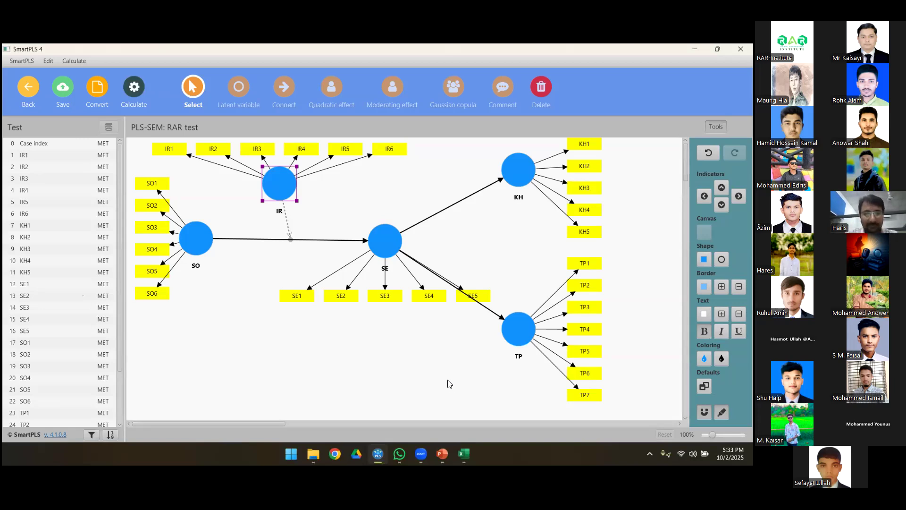
Step: Shift the IR construct slightly right so that its moderating arrow runs vertically onto the SO–SE path
click(250, 294)
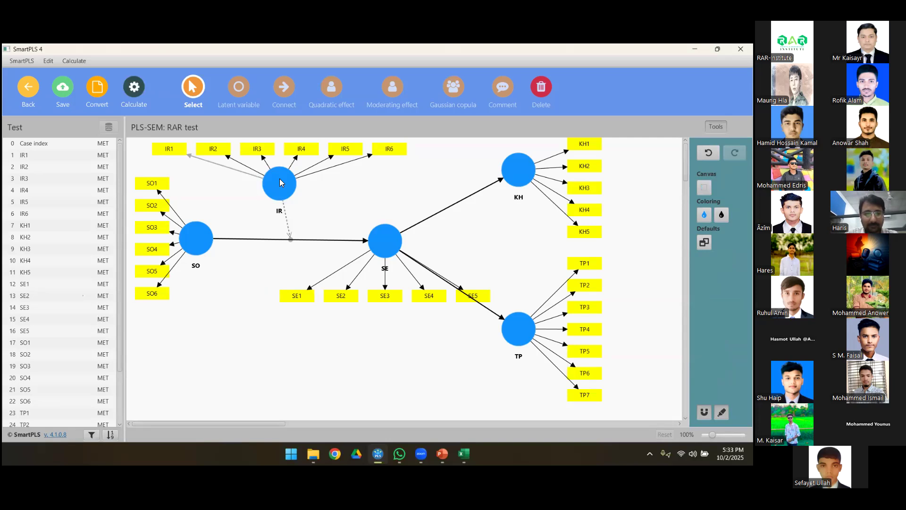
mouse_move(287, 184)
mouse_down()
mouse_move(298, 185)
mouse_move(291, 184)
mouse_up()
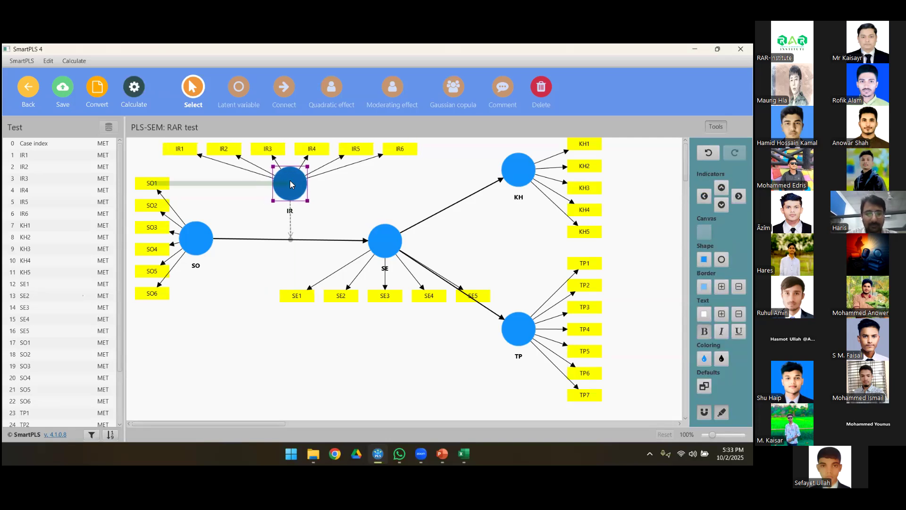
click(229, 303)
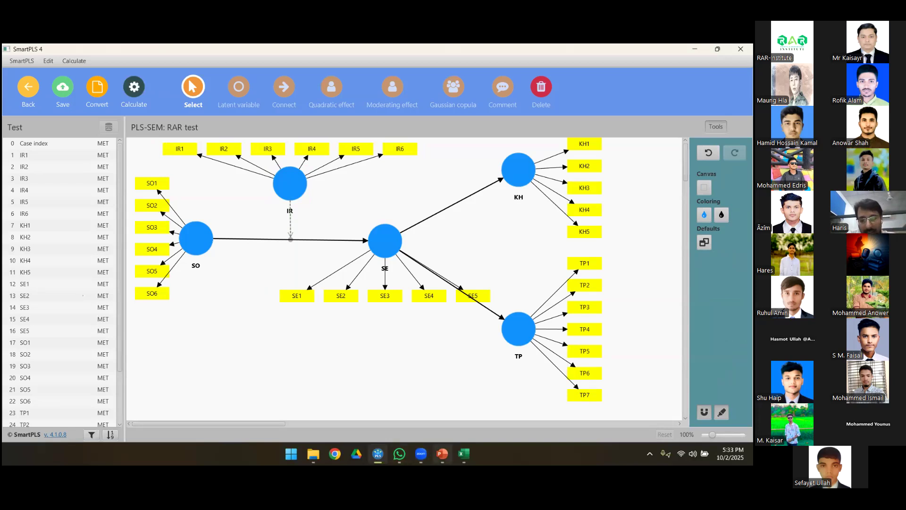
Step: Review the PowerPoint slide defining Structural Equation Modeling, highlight the words "verify measurement instruments", and return to SmartPLS
click(442, 454)
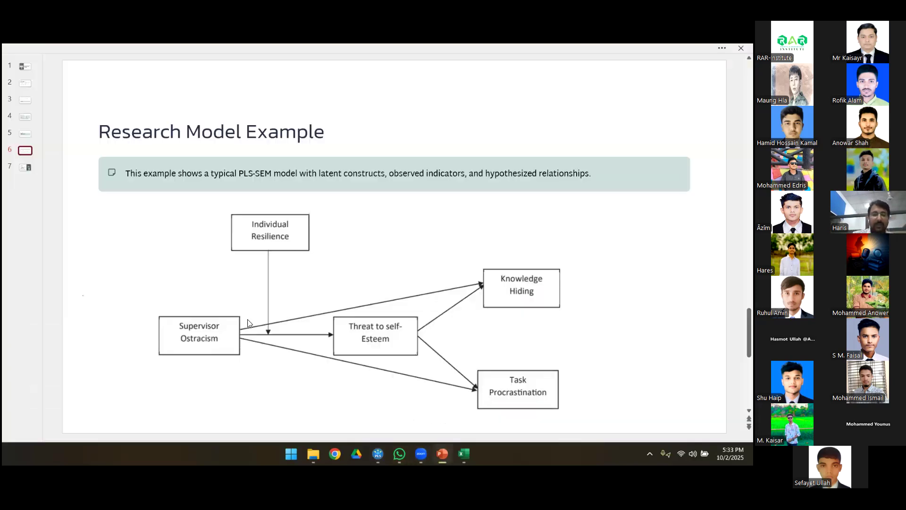
scroll(248, 320, up, 2)
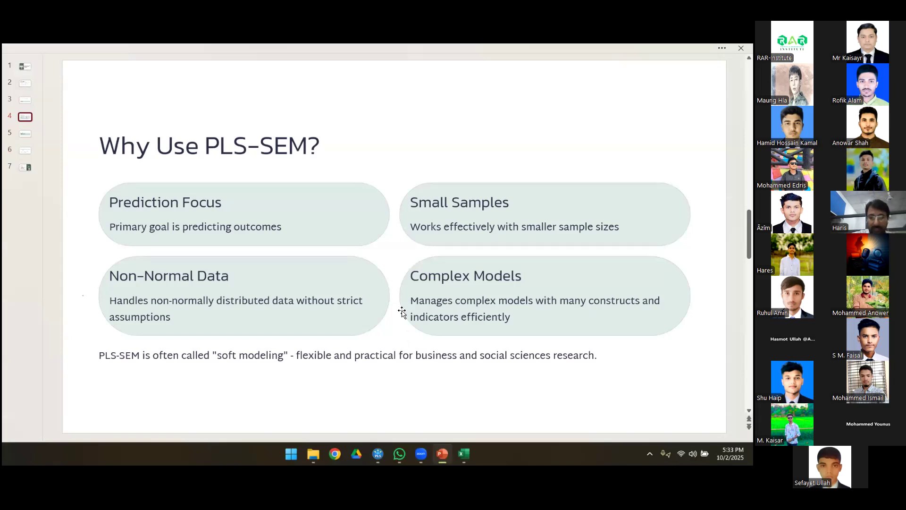
scroll(405, 314, up, 1)
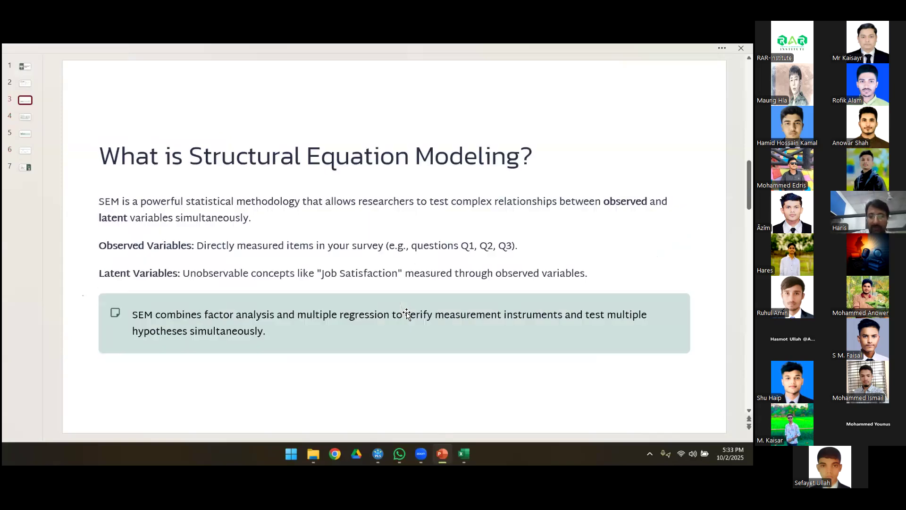
double_click(536, 322)
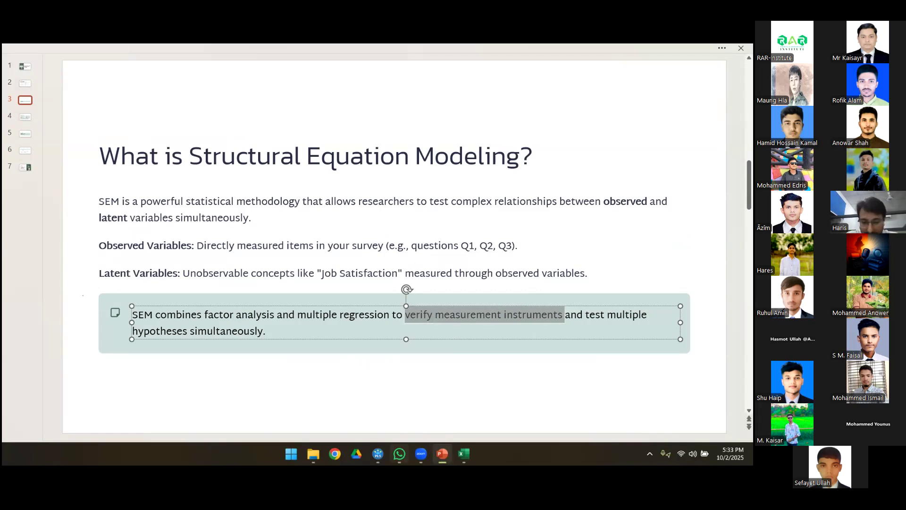
click(378, 454)
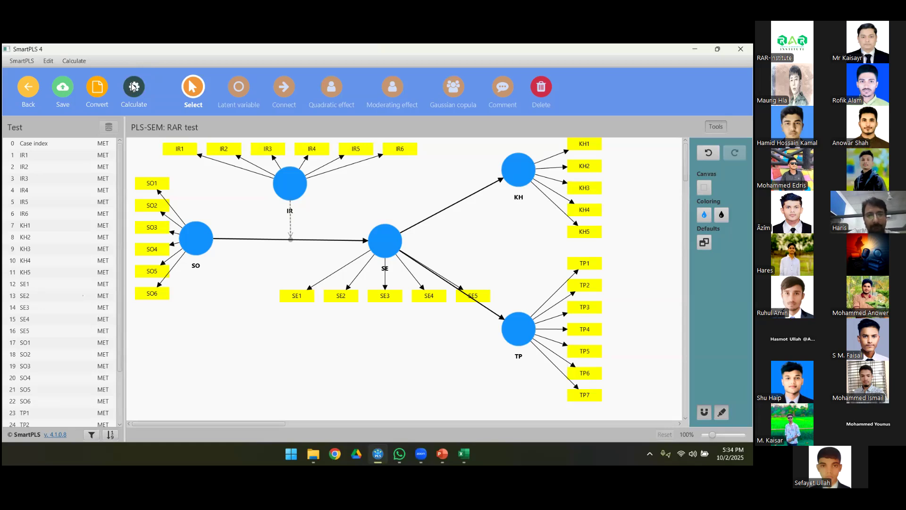
click(134, 86)
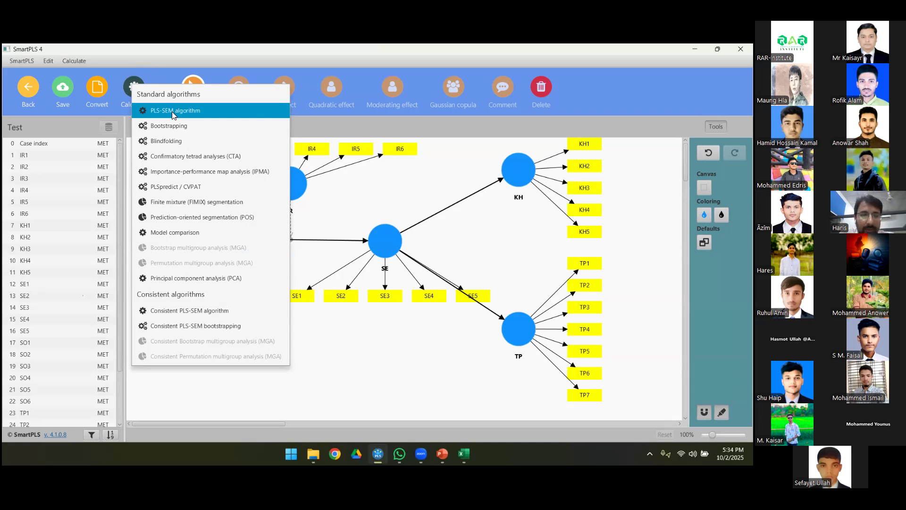
click(172, 112)
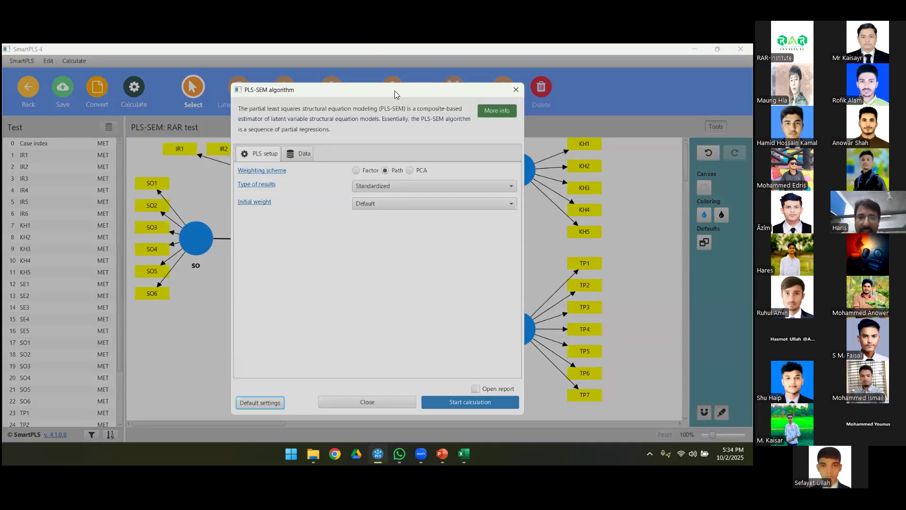
drag(388, 89, 291, 90)
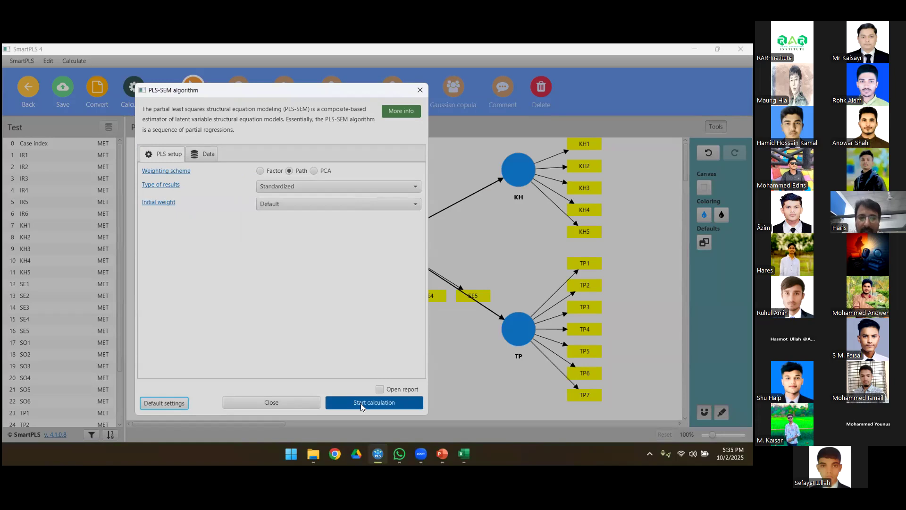
click(288, 401)
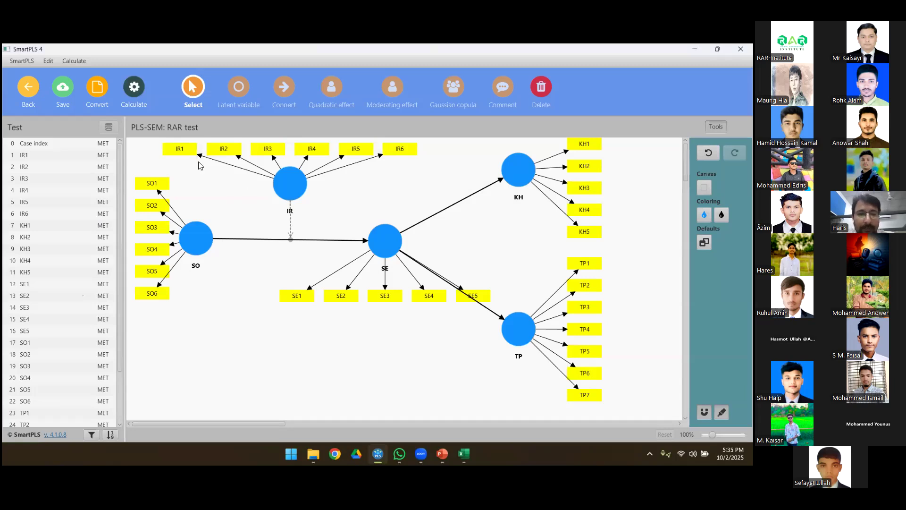
Step: Run the PLS-SEM algorithm on the model with the Path weighting scheme, standardized results and default initial weights
click(134, 88)
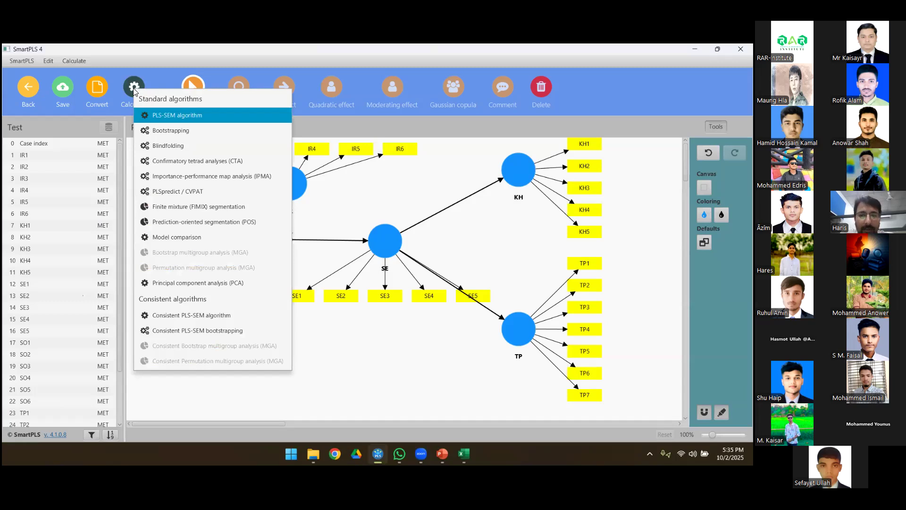
click(178, 116)
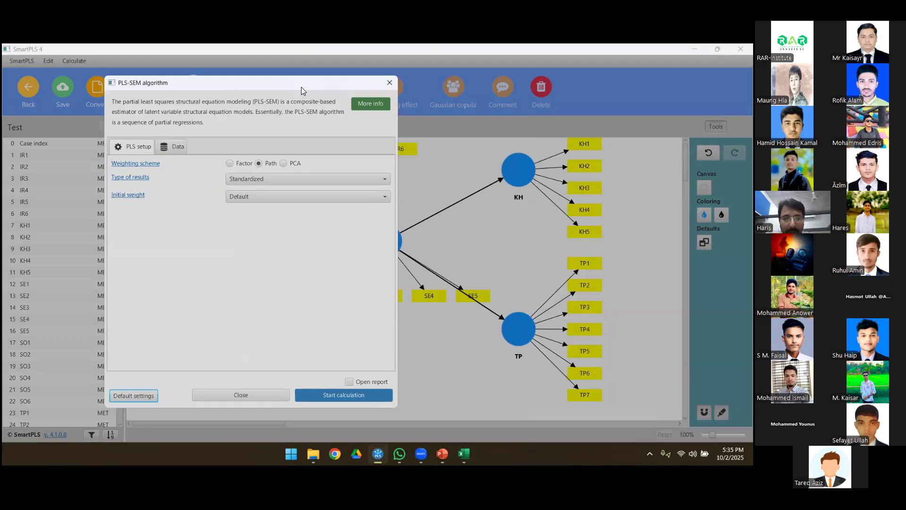
click(333, 396)
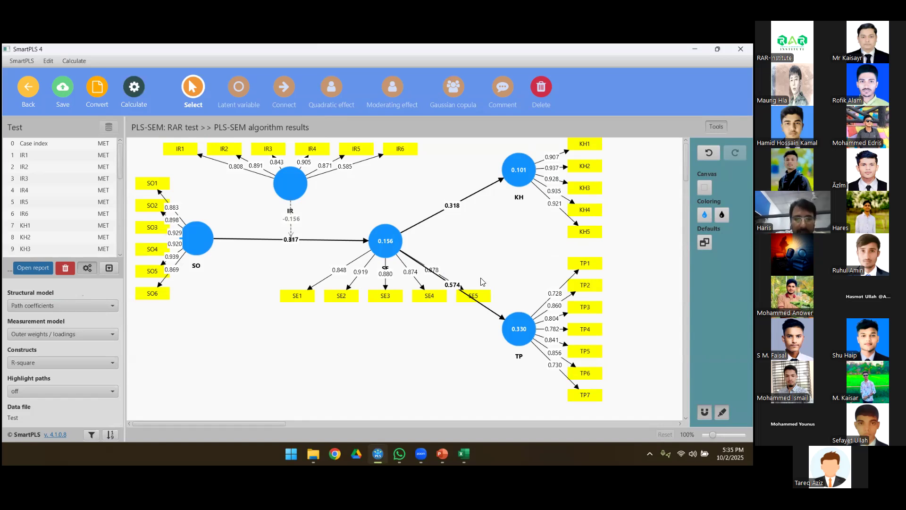
Step: Open the PLS-SEM report and examine the outer loadings matrix for all indicators, particularly IR6 on the IR construct
click(29, 268)
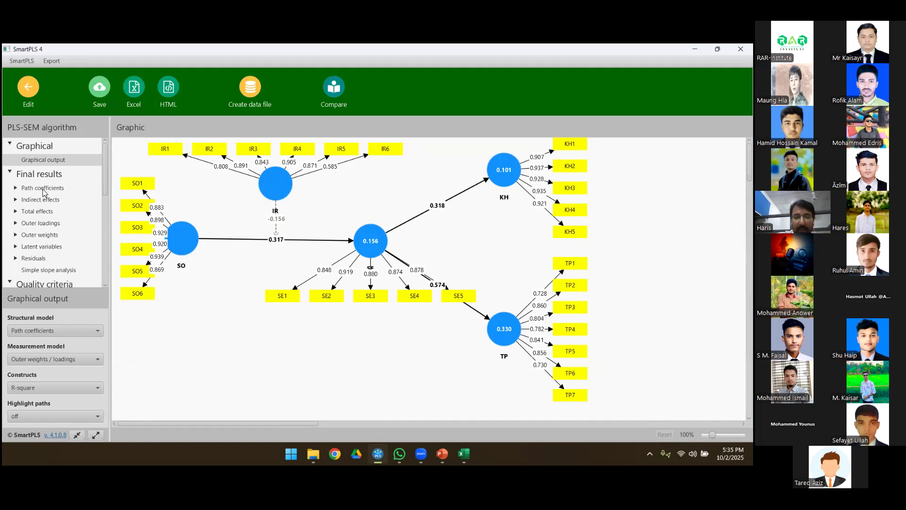
click(41, 223)
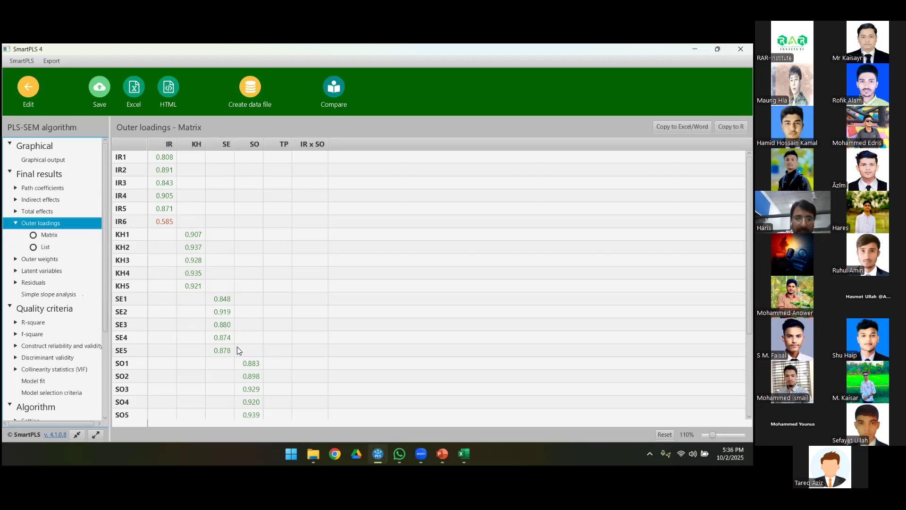
scroll(237, 350, down, 3)
scroll(238, 350, up, 4)
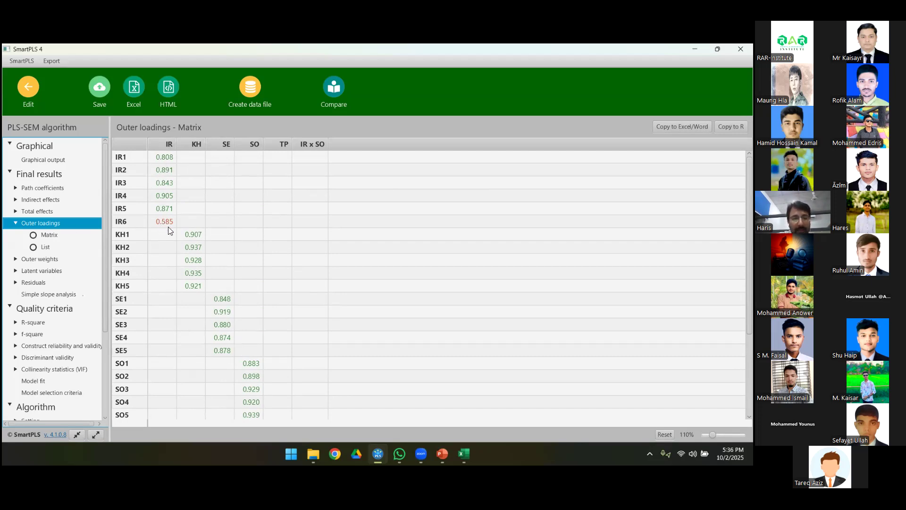
scroll(232, 322, down, 3)
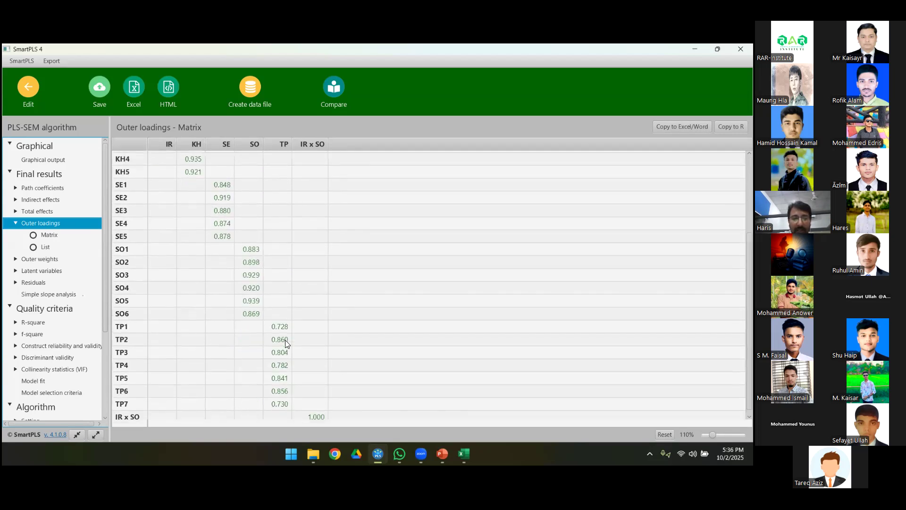
scroll(286, 340, up, 3)
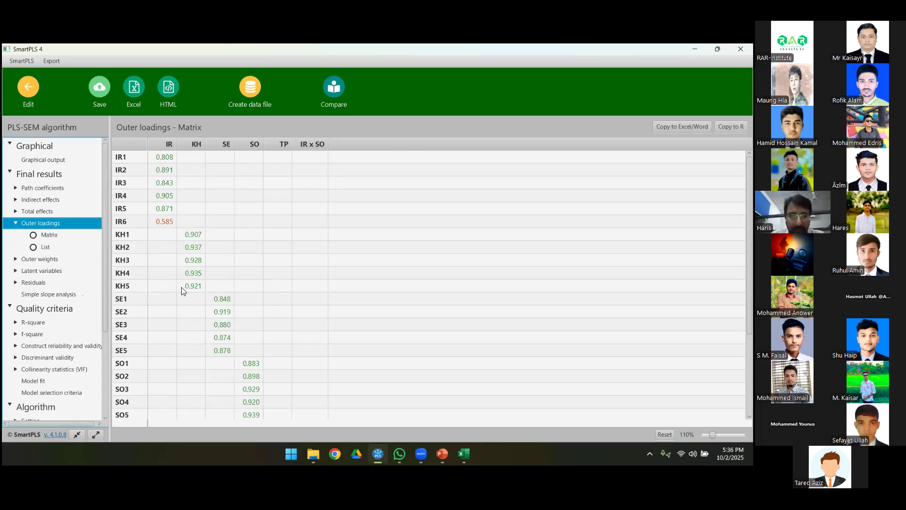
click(160, 222)
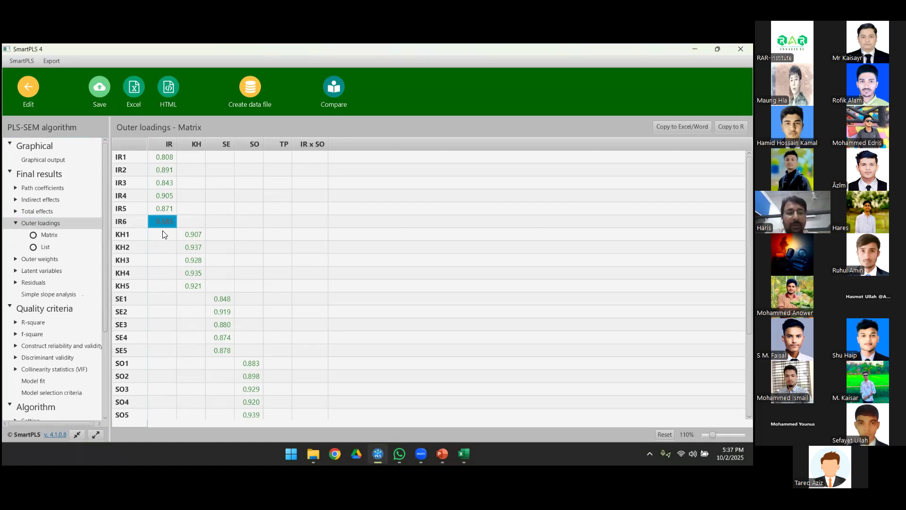
click(172, 208)
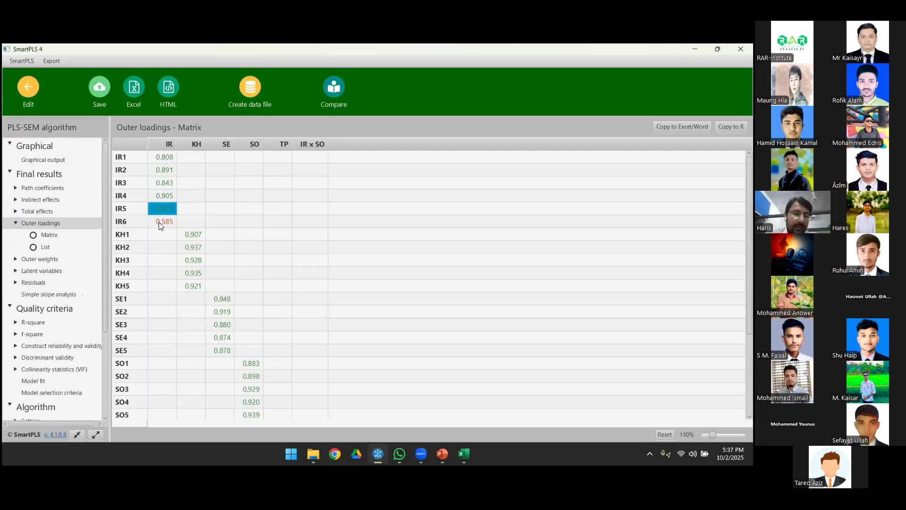
scroll(192, 245, down, 3)
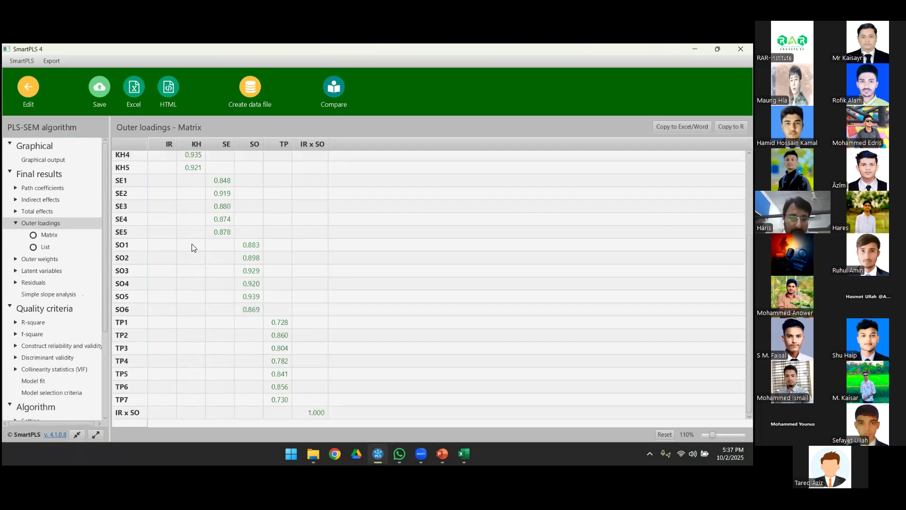
scroll(202, 258, up, 3)
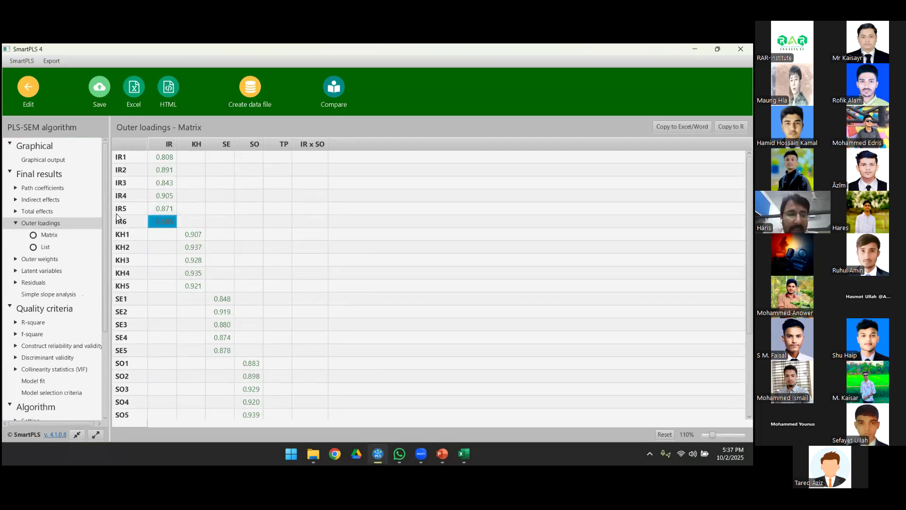
Step: Show the report's graphical output and locate the IR6 indicator and its loading on the IR construct
click(51, 160)
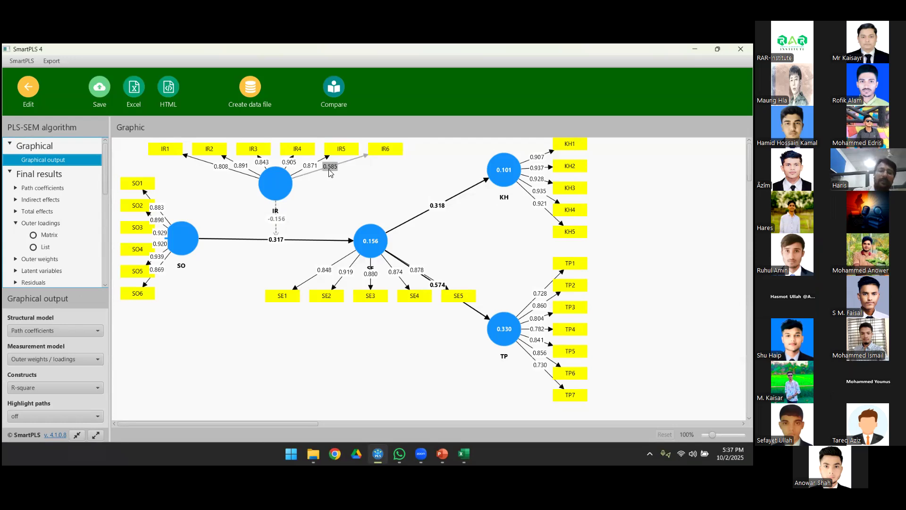
click(386, 158)
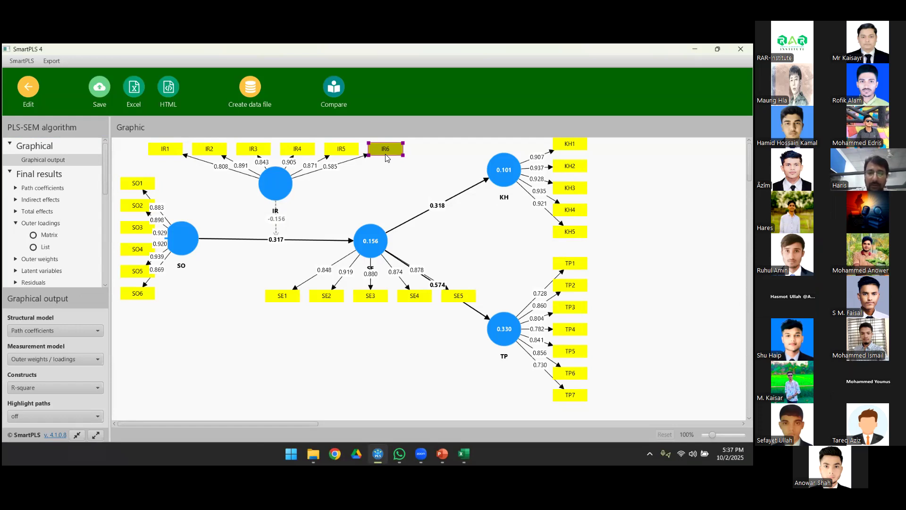
right_click(385, 154)
click(366, 181)
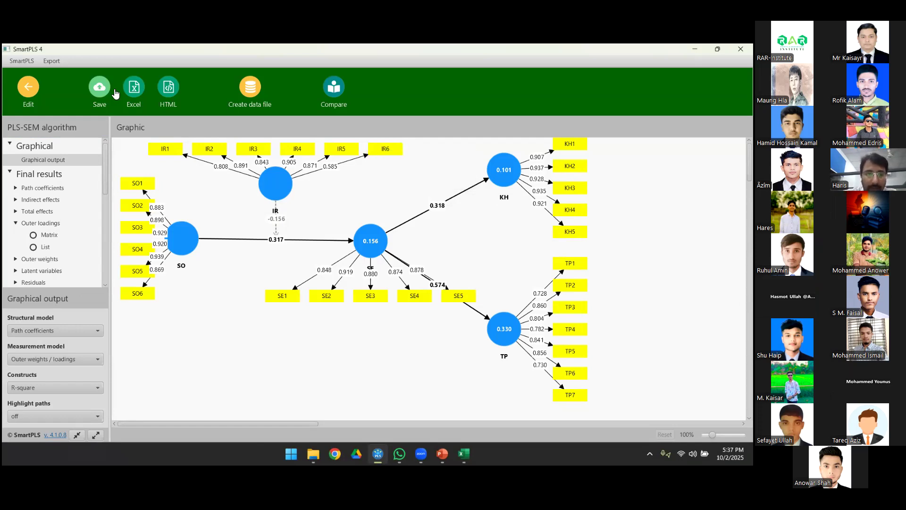
Step: Return to editing the model and delete the IR6 indicator from the IR construct
click(33, 85)
click(399, 154)
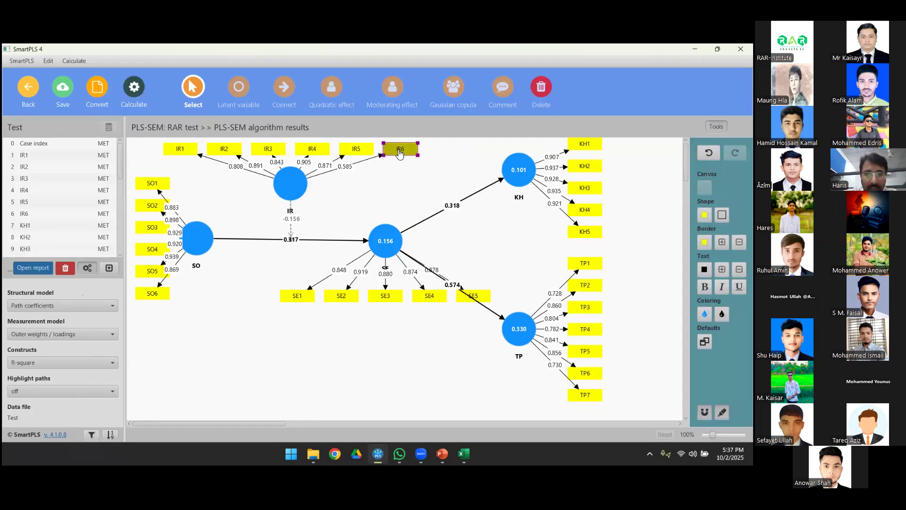
key(Delete)
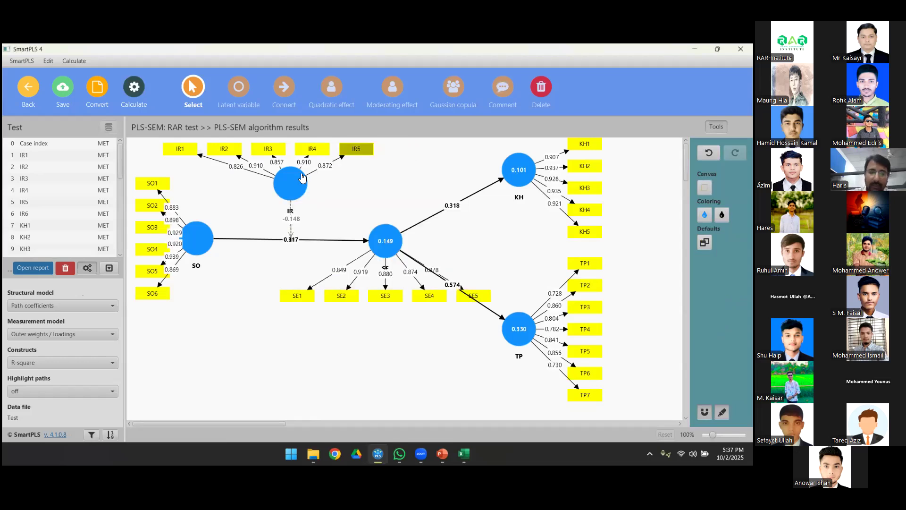
Step: Reopen the PLS-SEM report and check the outer loadings matrix of the model without IR6
click(33, 268)
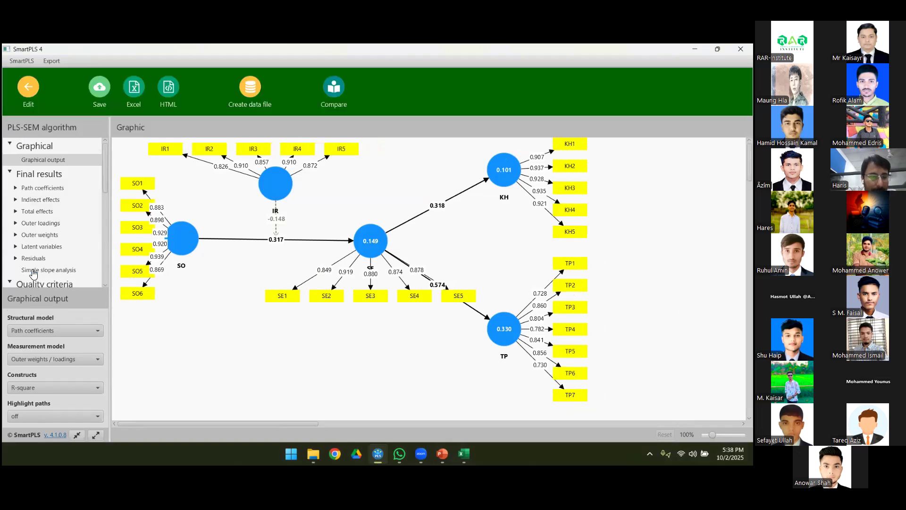
click(38, 224)
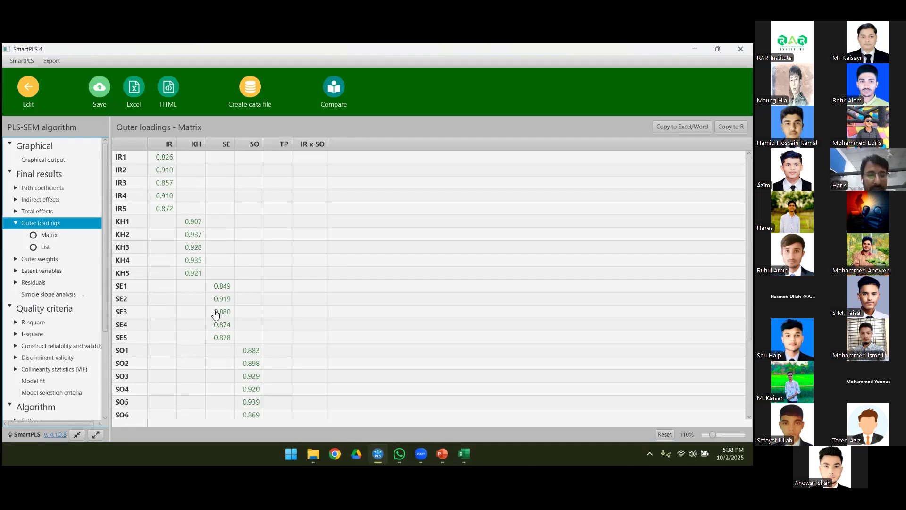
scroll(214, 313, down, 3)
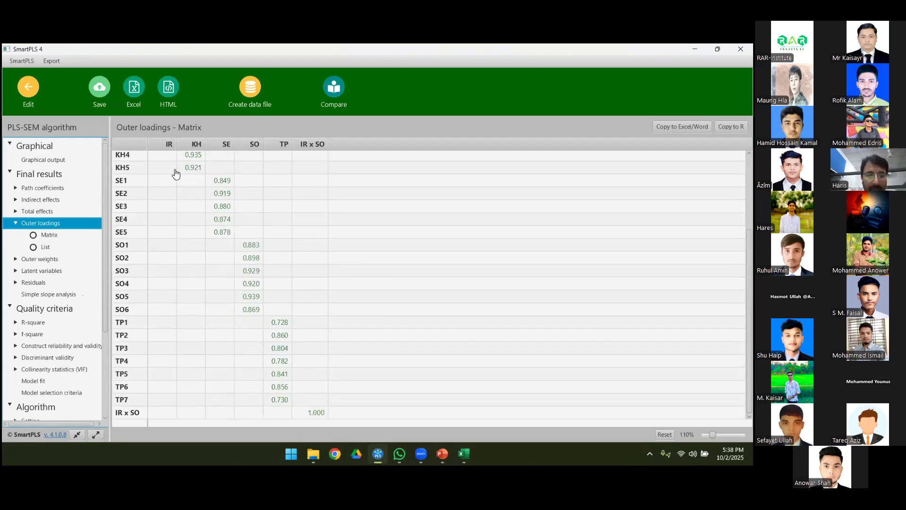
scroll(173, 172, up, 3)
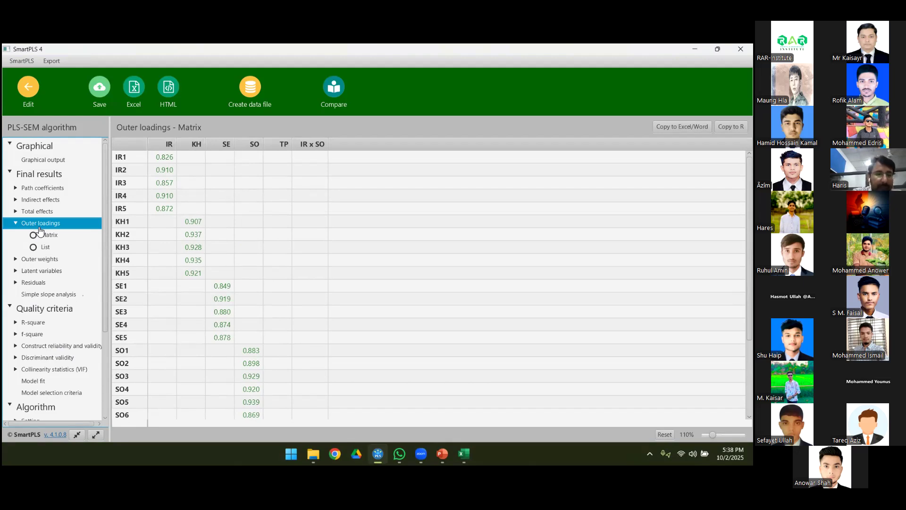
scroll(253, 409, down, 1)
scroll(252, 410, down, 4)
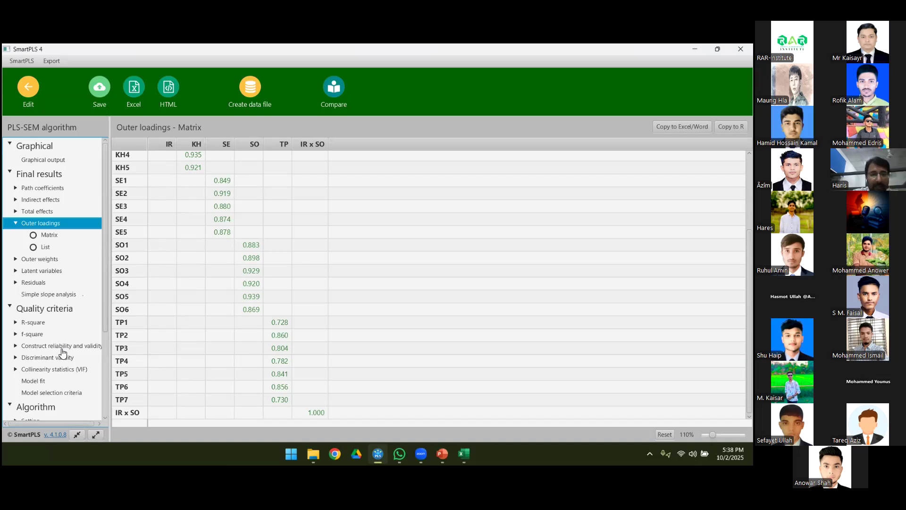
Step: Examine the construct reliability and validity overview and the discriminant validity HTMT matrix in the report
click(62, 349)
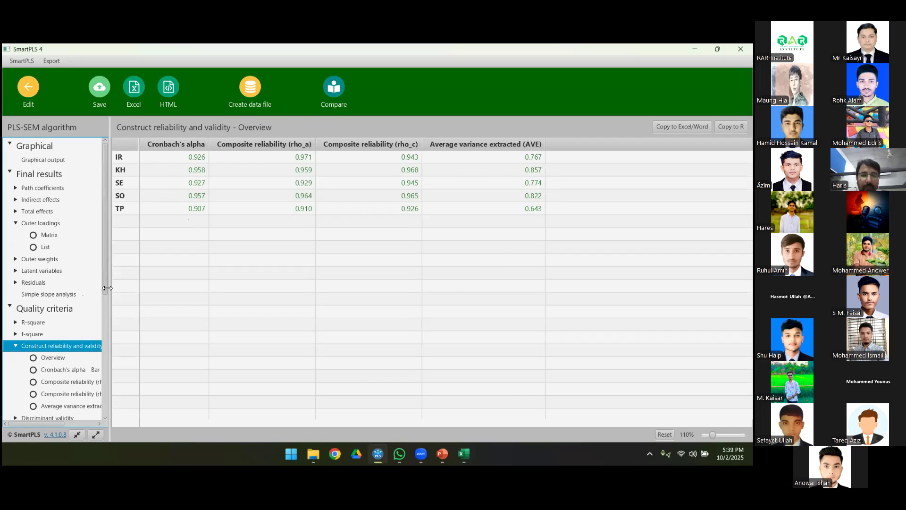
scroll(107, 288, down, 5)
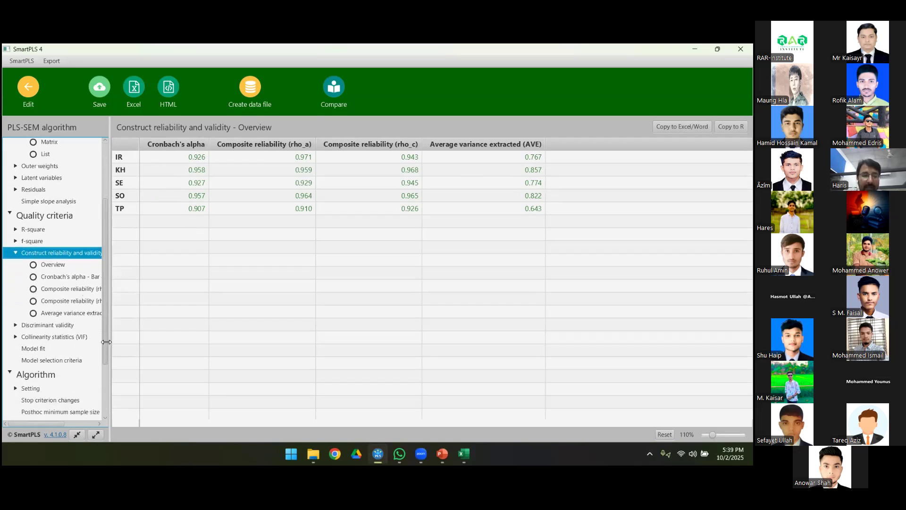
click(36, 326)
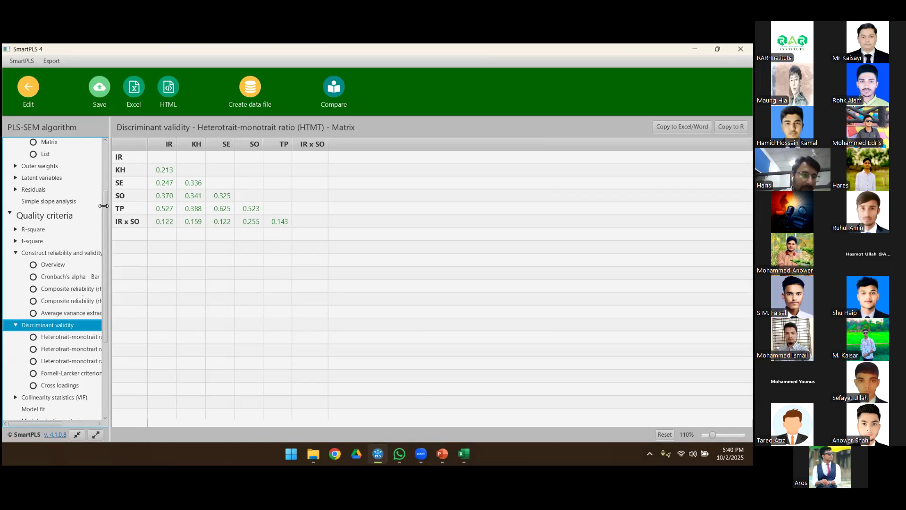
drag(103, 206, 106, 157)
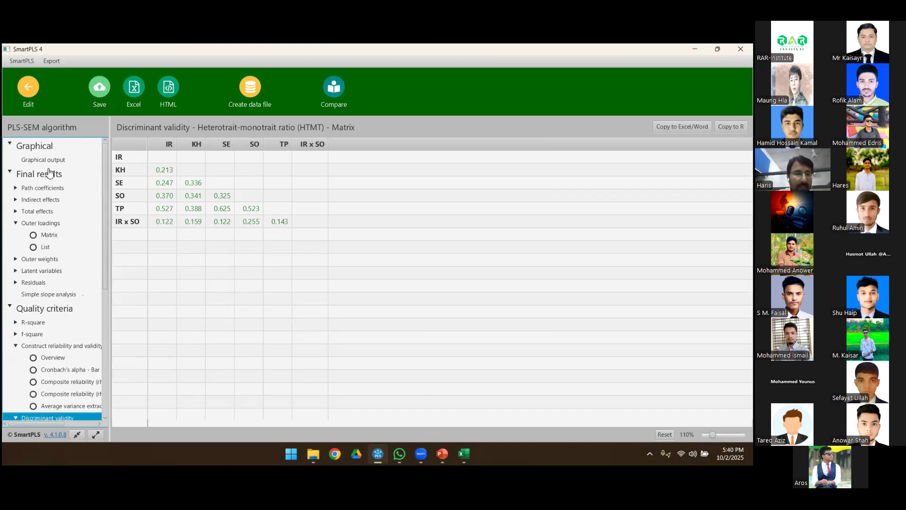
Step: Review the outer loadings matrix, the construct reliability and validity overview, and the HTMT matrix again
click(36, 232)
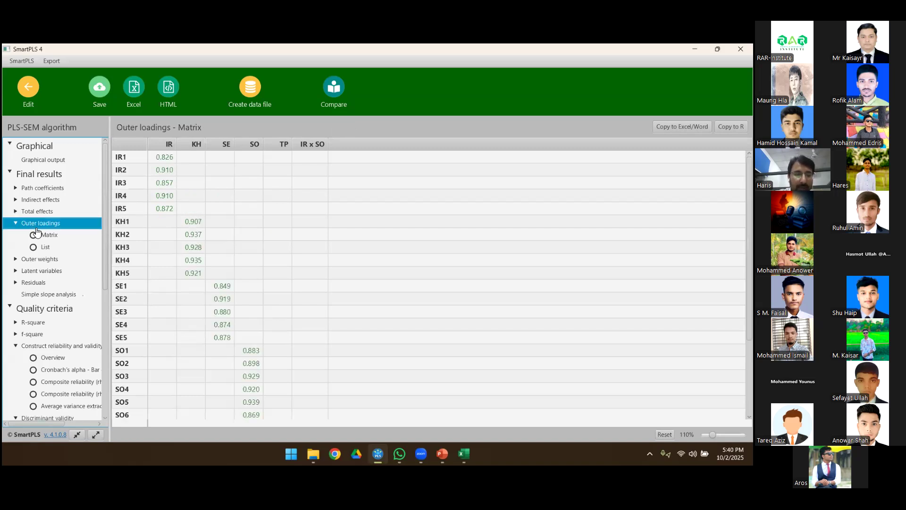
scroll(57, 264, down, 5)
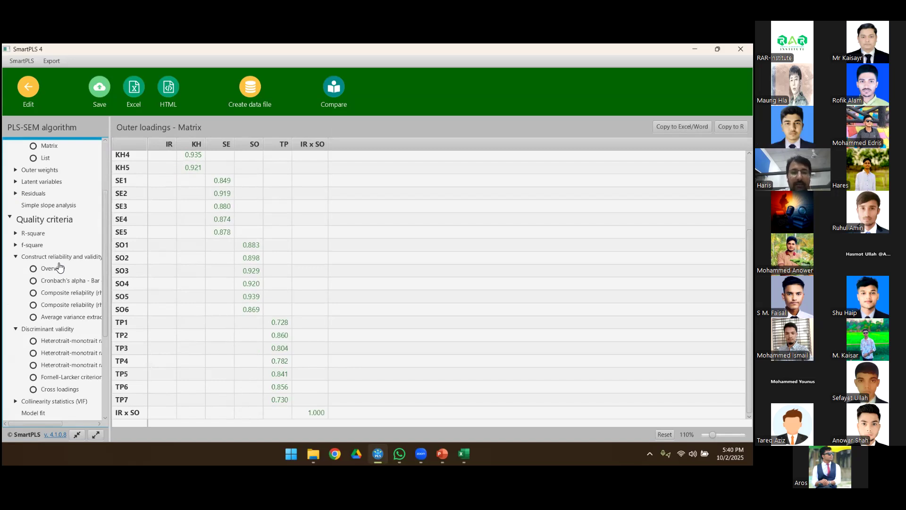
click(59, 268)
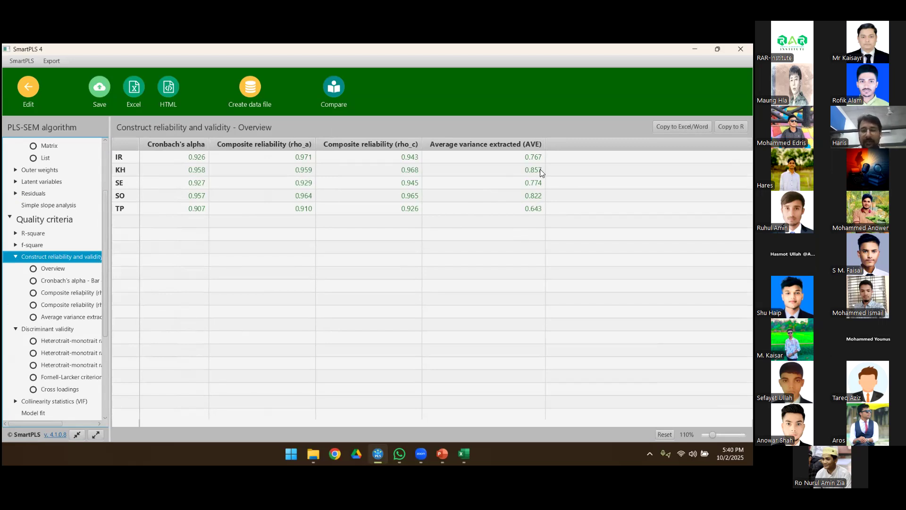
click(37, 329)
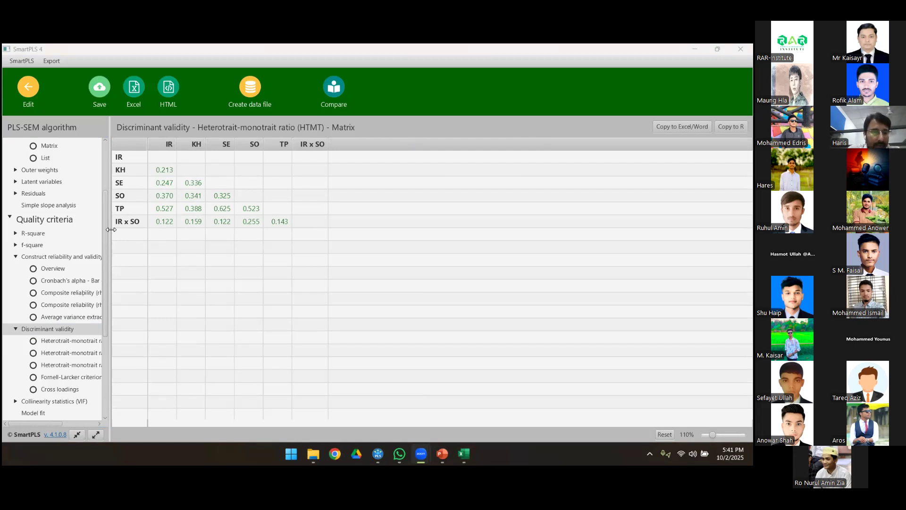
Step: Compare the Fornell-Larcker criterion table with the HTMT matrix to assess discriminant validity
scroll(57, 222, up, 3)
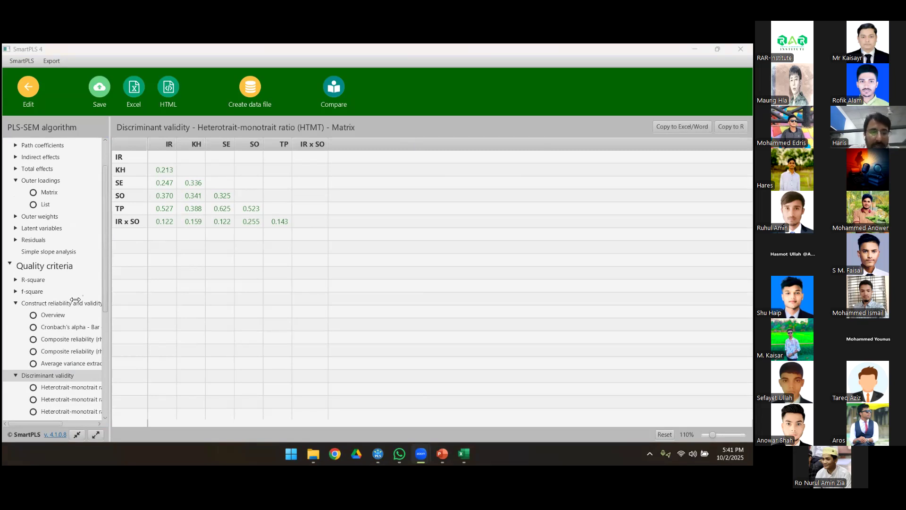
scroll(44, 374, down, 3)
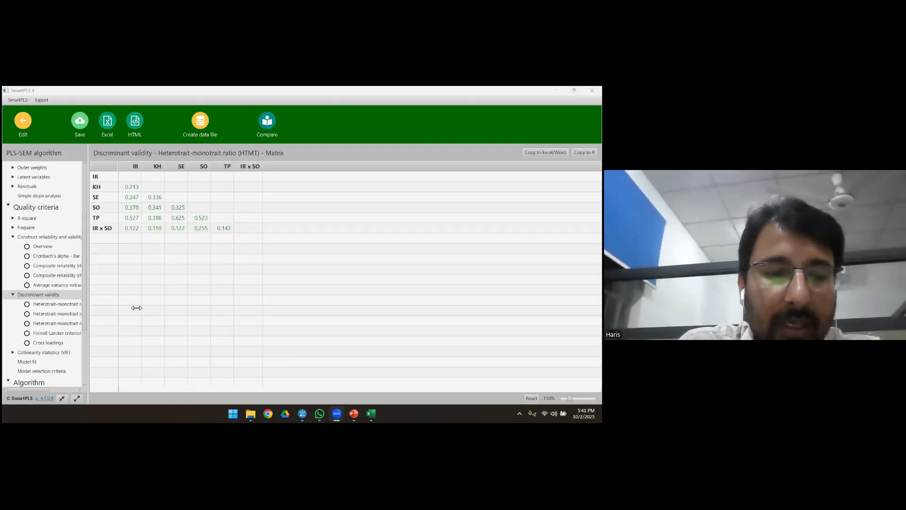
click(45, 335)
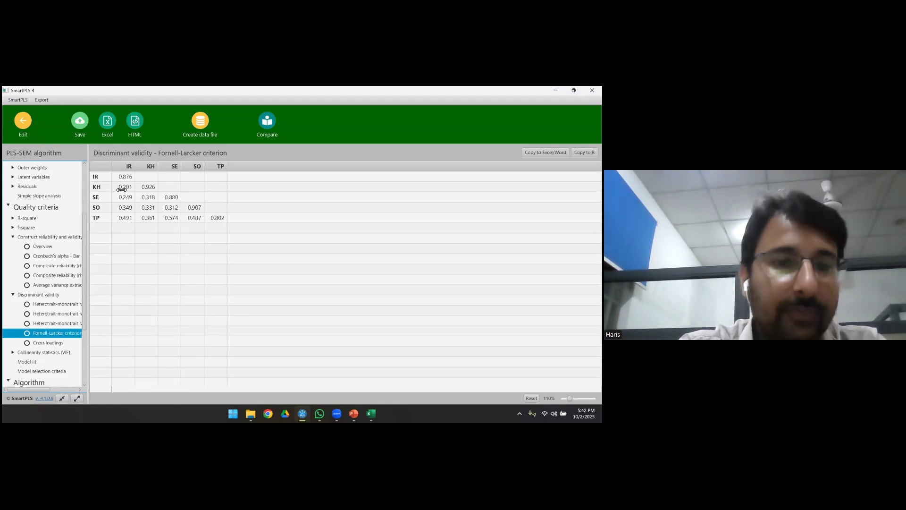
click(41, 294)
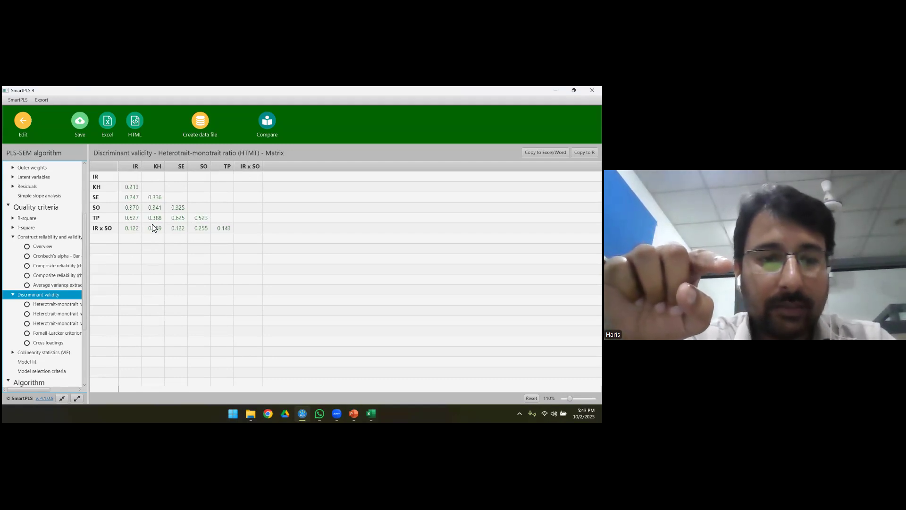
click(41, 333)
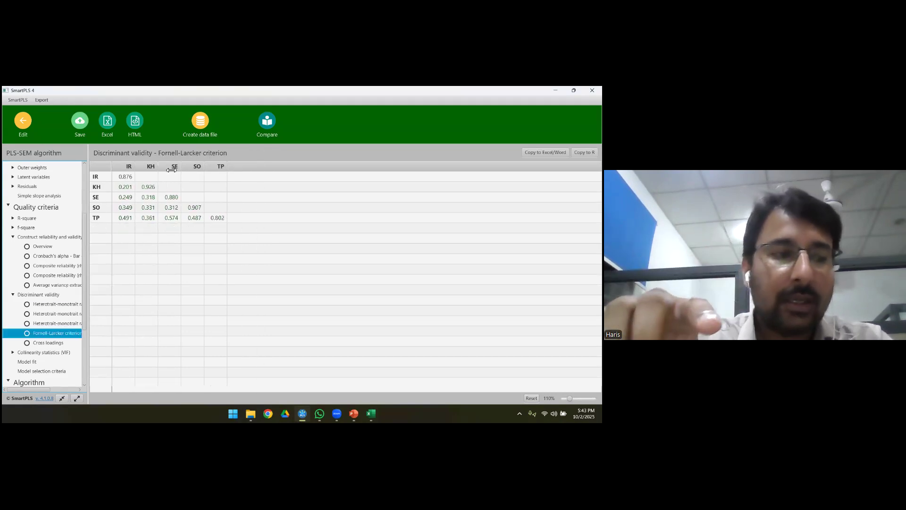
click(42, 304)
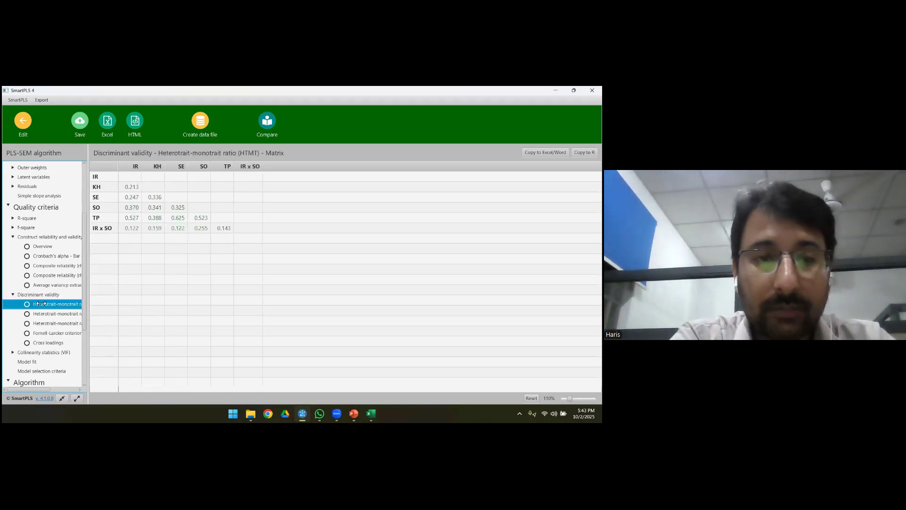
click(40, 333)
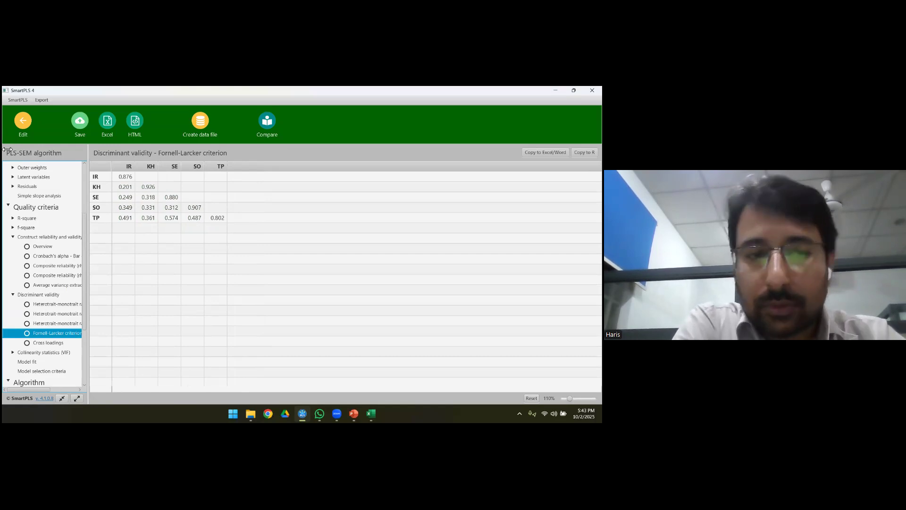
Step: Export the report to Excel with the default export options and choose the Workshop folder on Local Disk (C:) as the destination
click(108, 124)
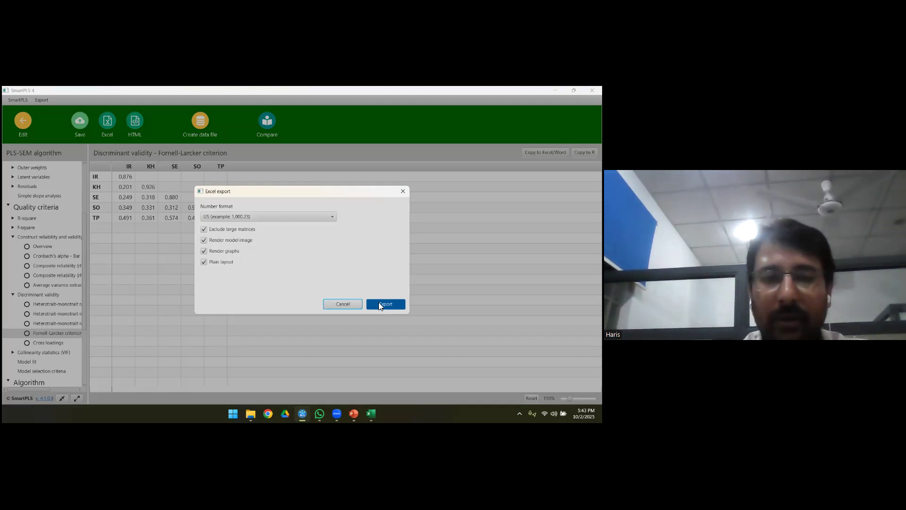
click(379, 305)
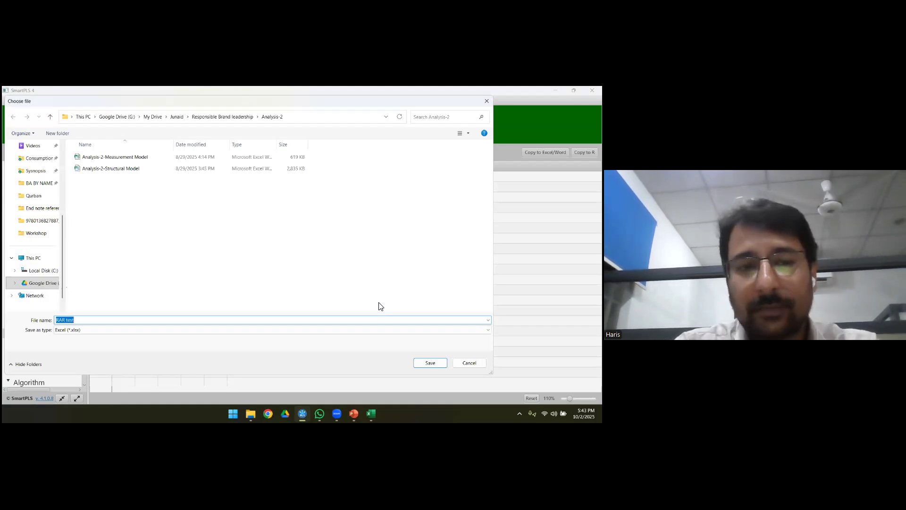
click(31, 268)
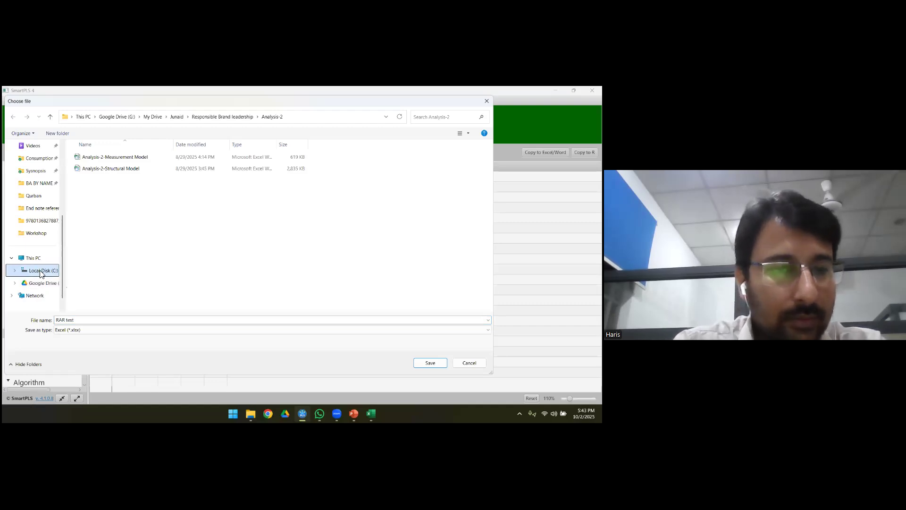
scroll(147, 207, down, 1)
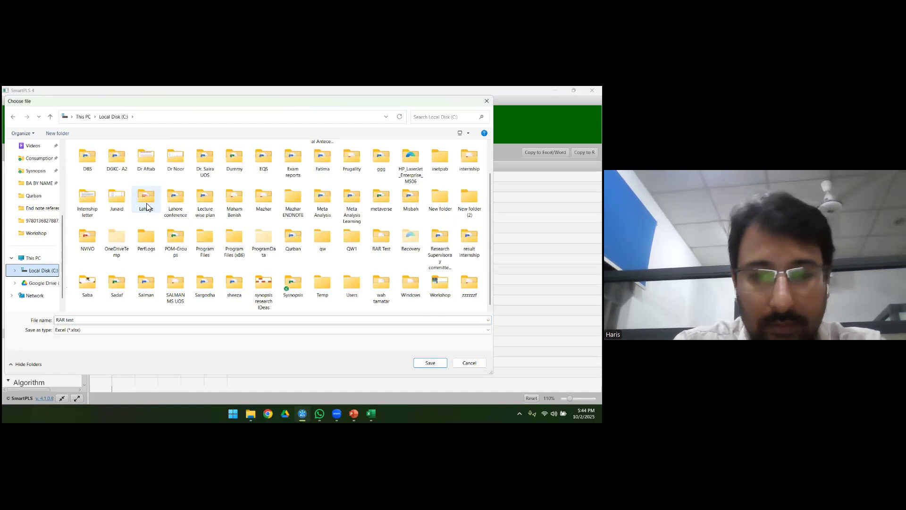
double_click(440, 284)
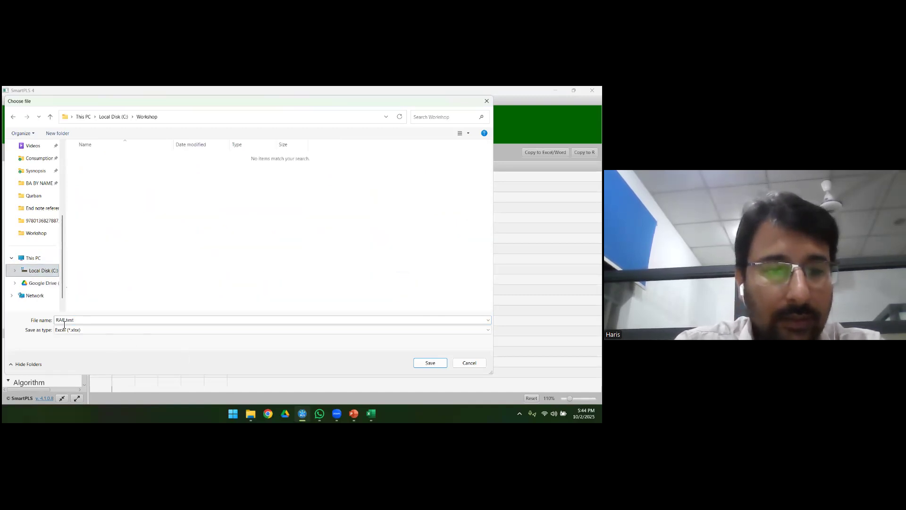
Step: Name the Excel export file "RAR test Measurement Model" and save it
click(83, 324)
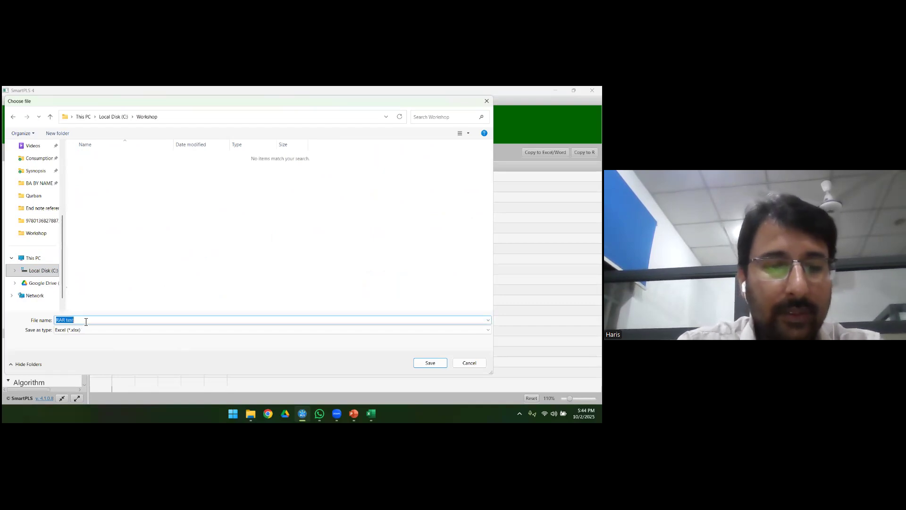
click(86, 322)
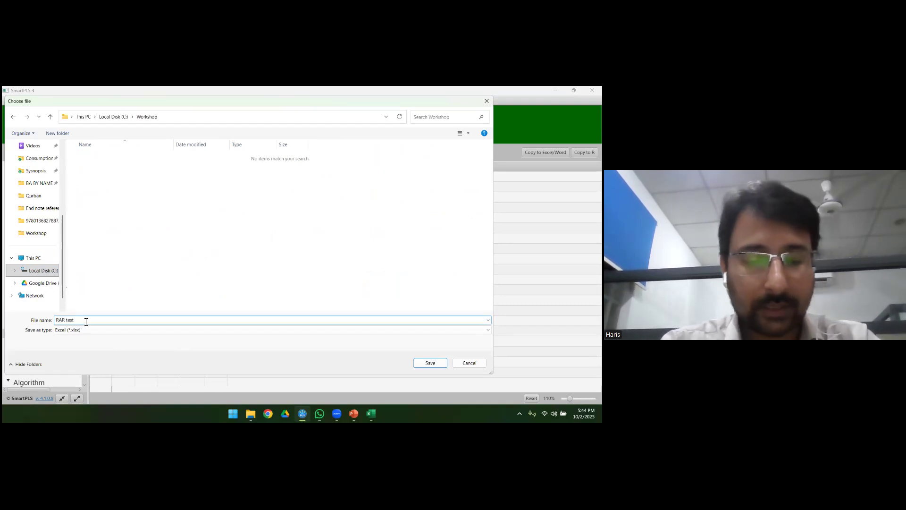
text(Mea)
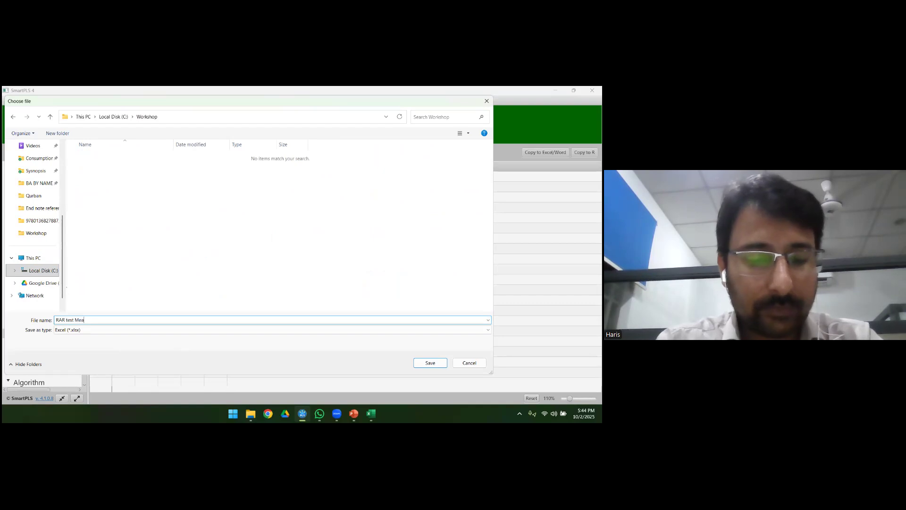
text(syrement)
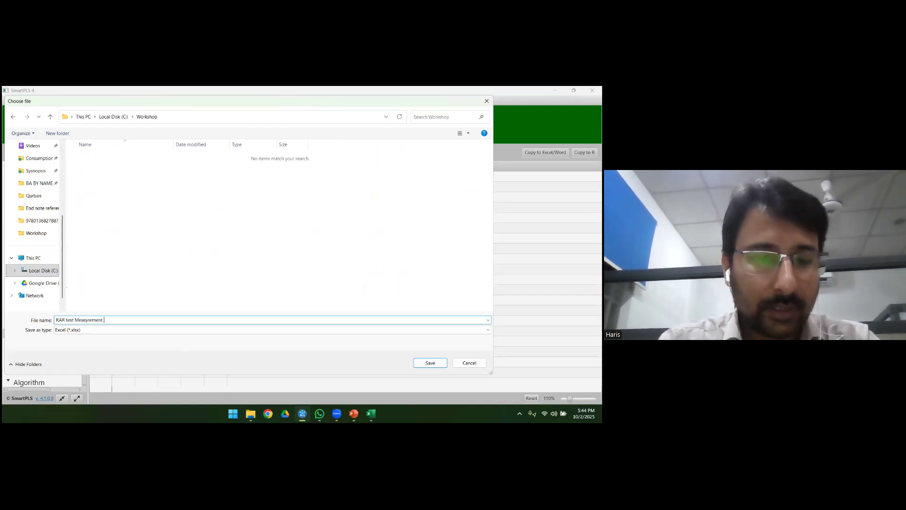
click(86, 320)
key(BackSpace)
text(urement)
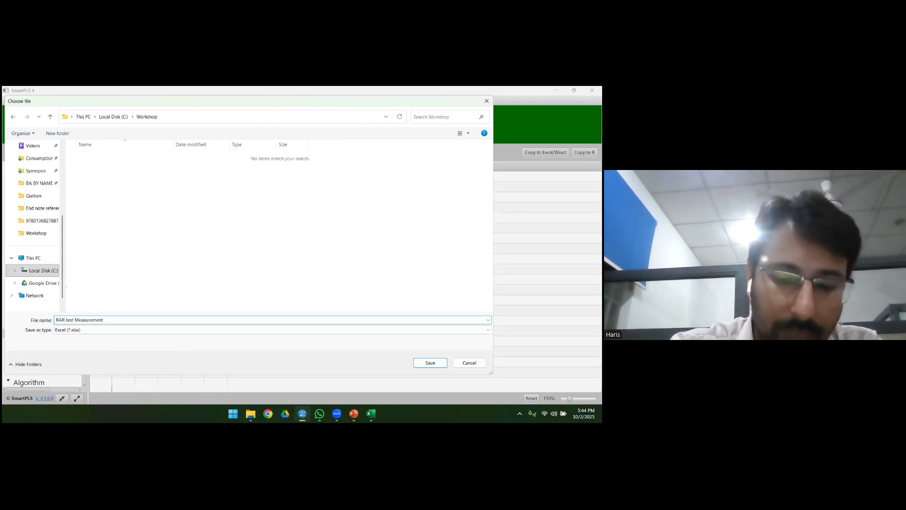
text( Model)
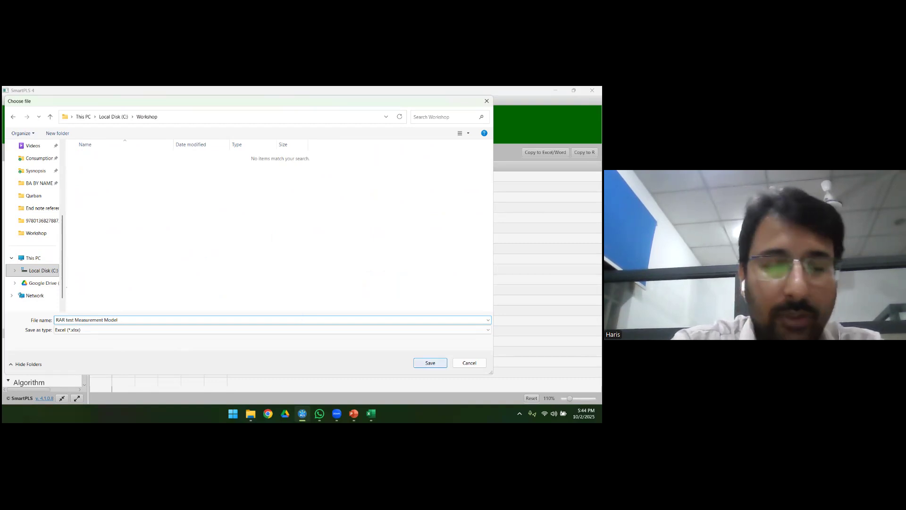
click(430, 363)
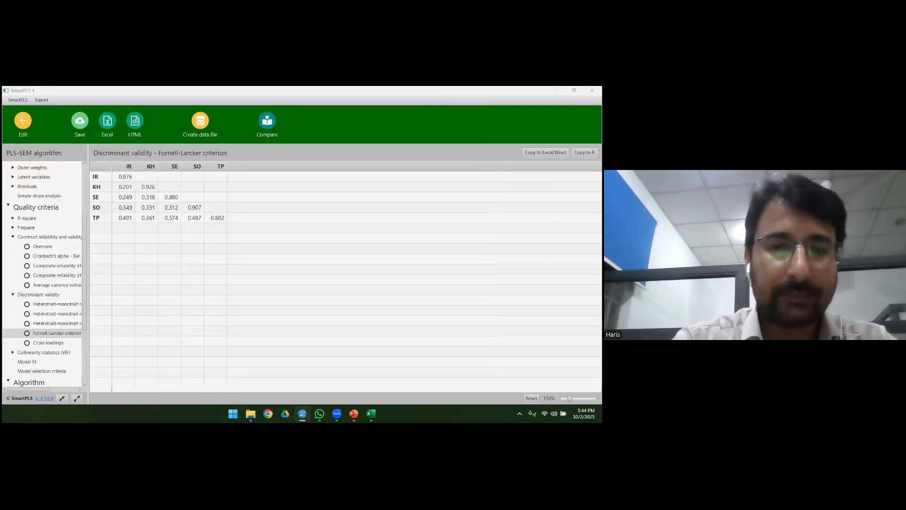
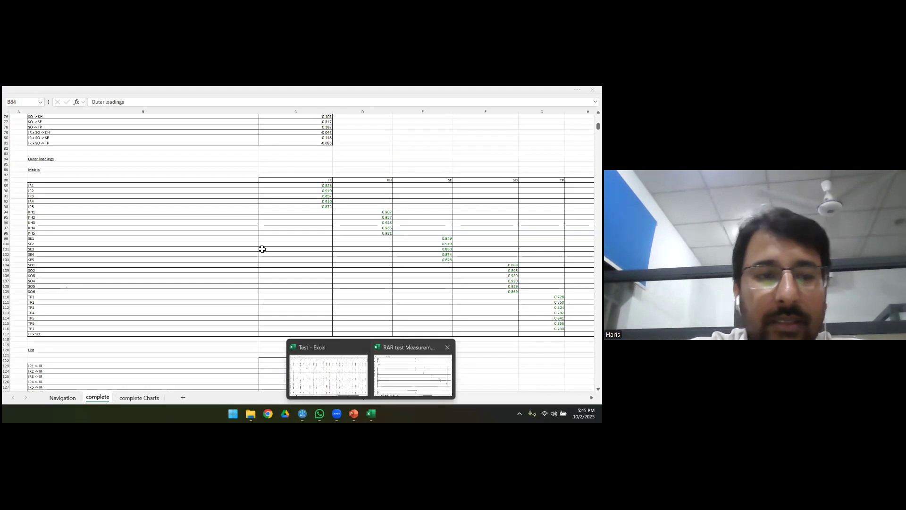
Step: Select the full outer loadings matrix, from IR1 down to IR x SO, in the exported measurement model workbook
click(160, 189)
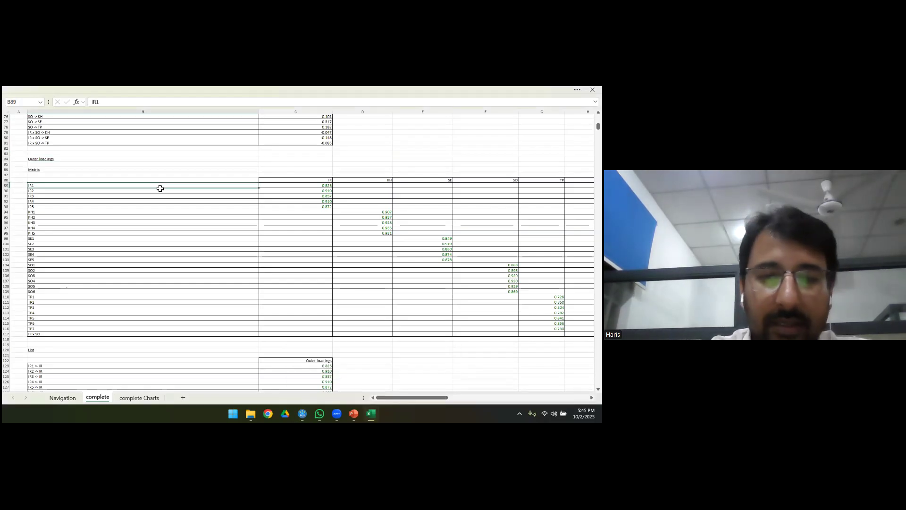
key(ctrl+shift+Down)
key(ctrl+shift+Right)
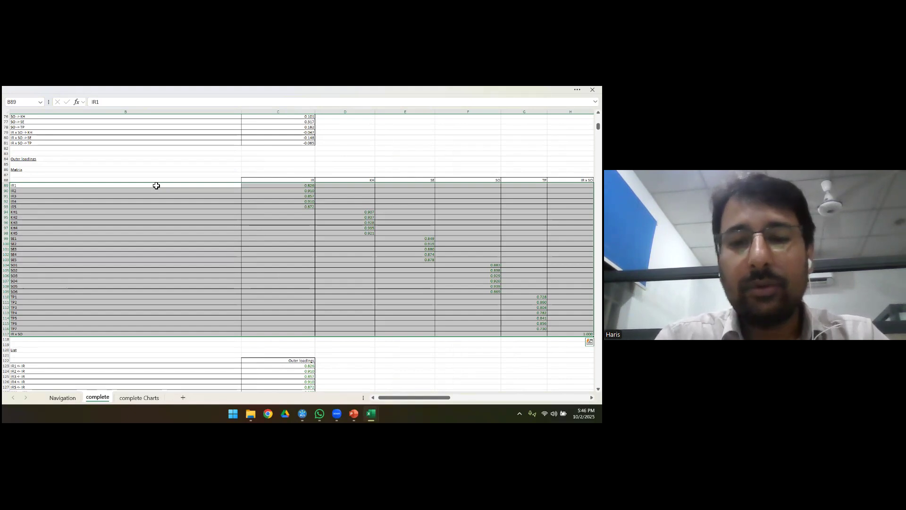
Step: Switch to SmartPLS, return from the report to the model diagram, and move the SE3 indicator slightly lower beneath SE
key(alt+Tab)
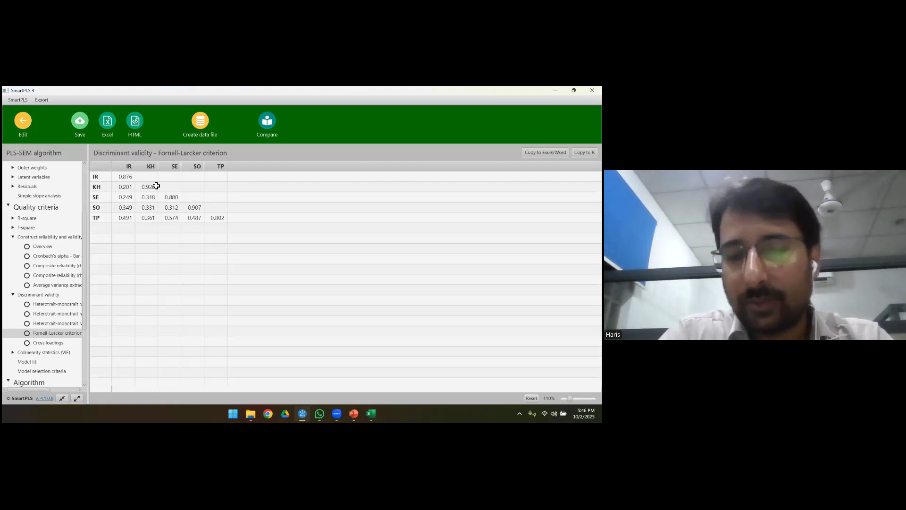
click(23, 124)
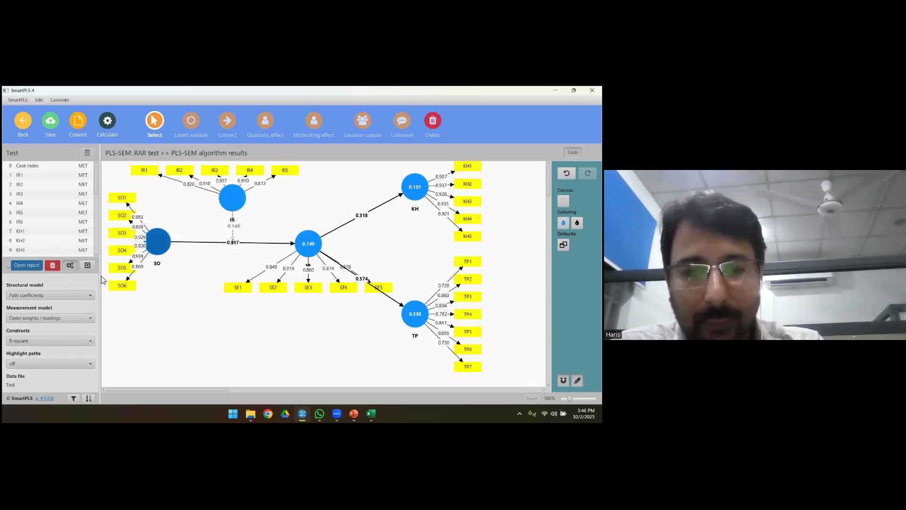
mouse_move(154, 258)
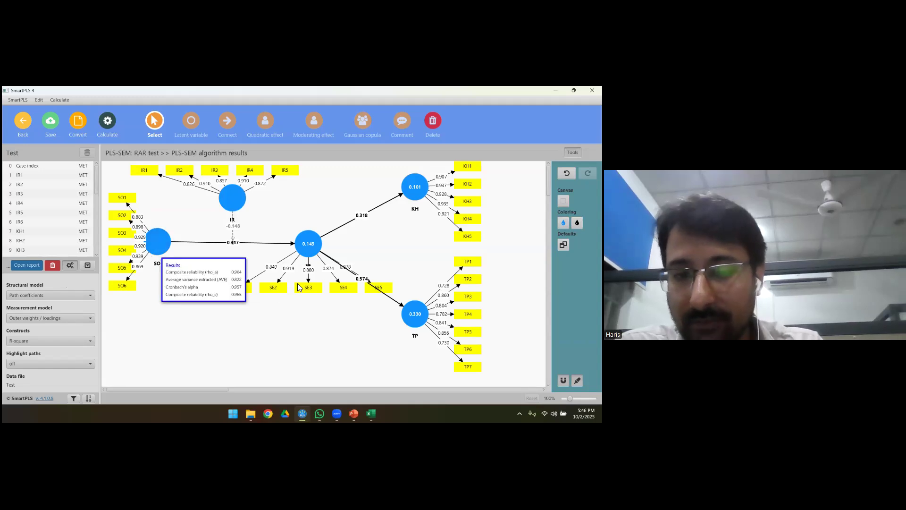
click(313, 289)
drag(313, 289, 313, 305)
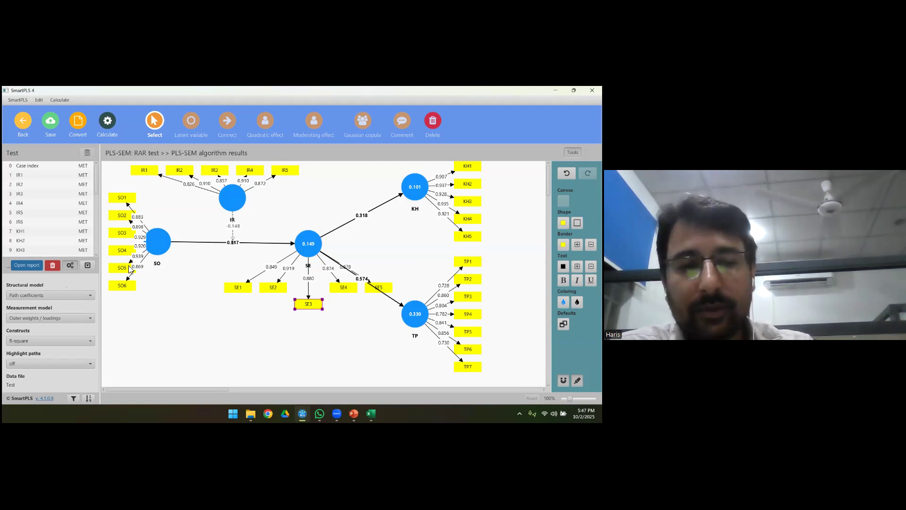
Step: Run bootstrapping on the RAR test model using the bias-corrected and accelerated (BCa) bootstrap confidence interval method
mouse_move(164, 248)
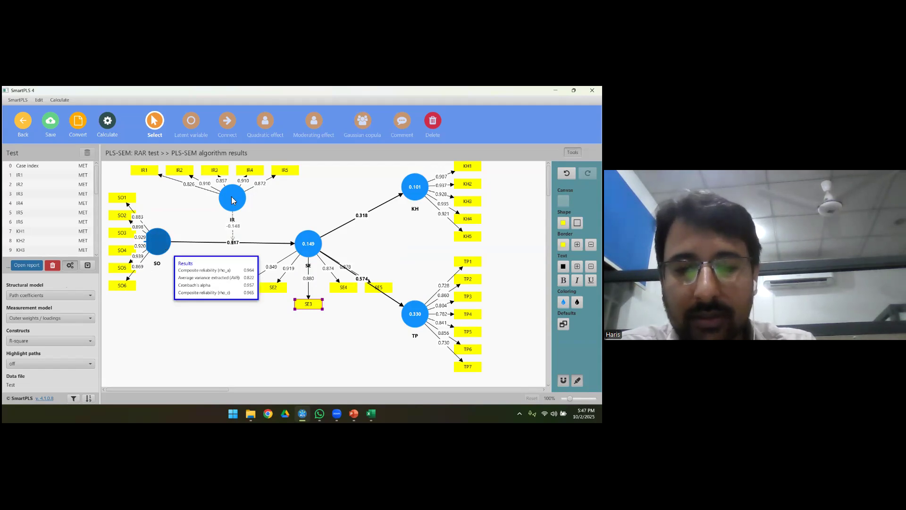
mouse_move(317, 243)
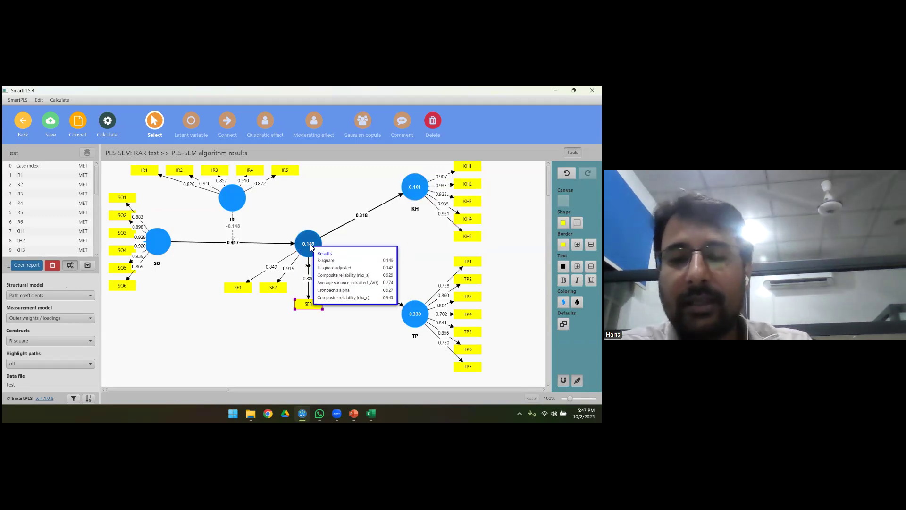
mouse_move(418, 311)
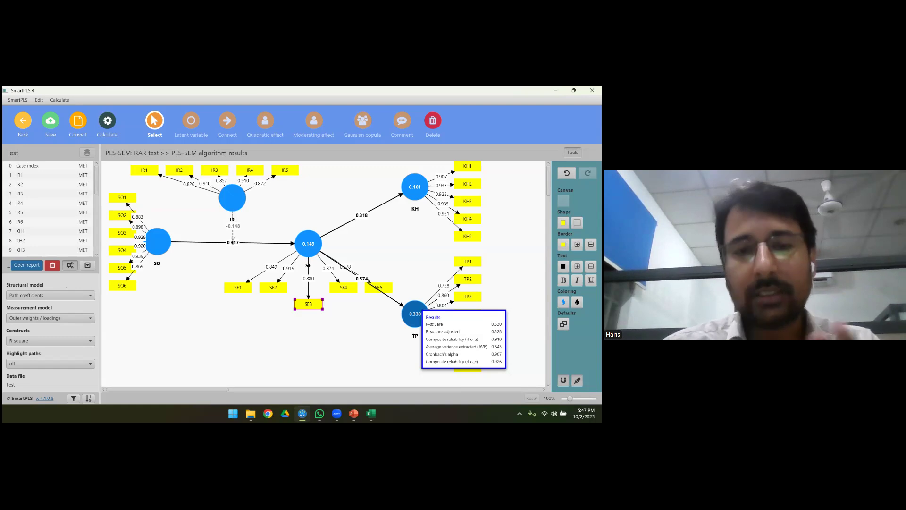
click(108, 123)
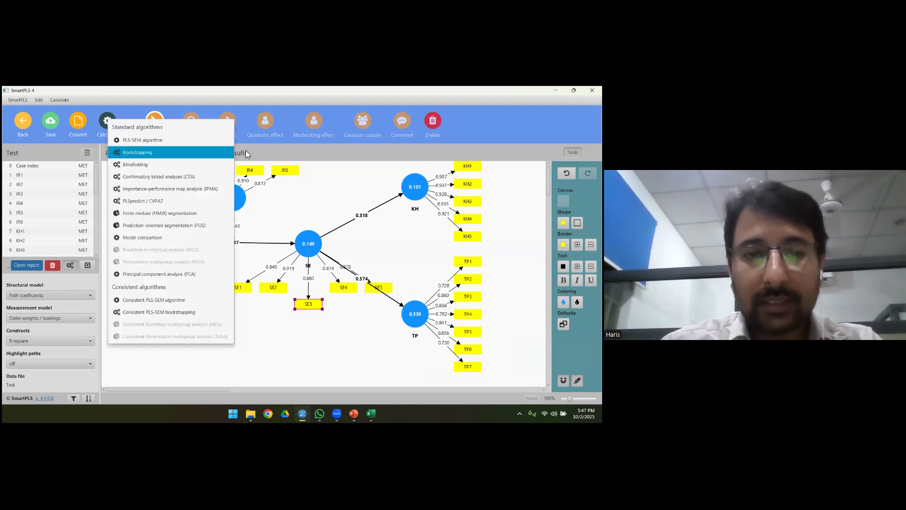
click(256, 145)
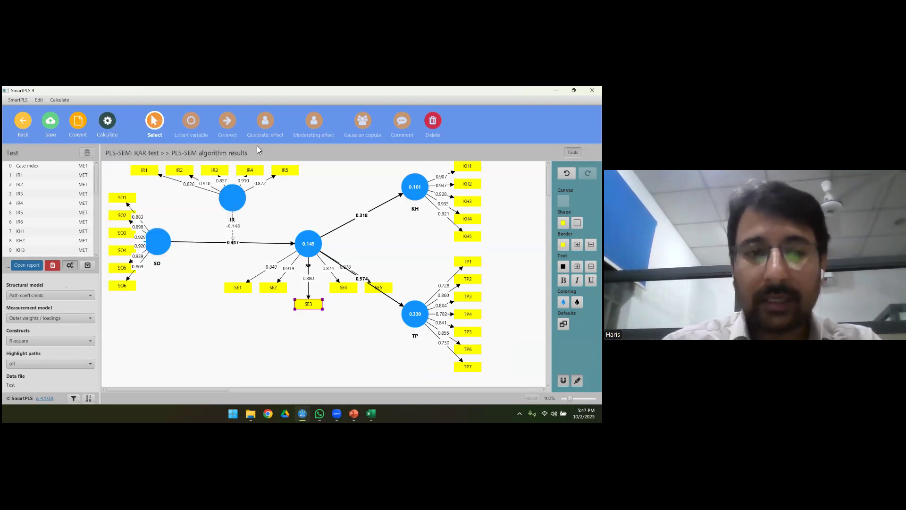
click(108, 122)
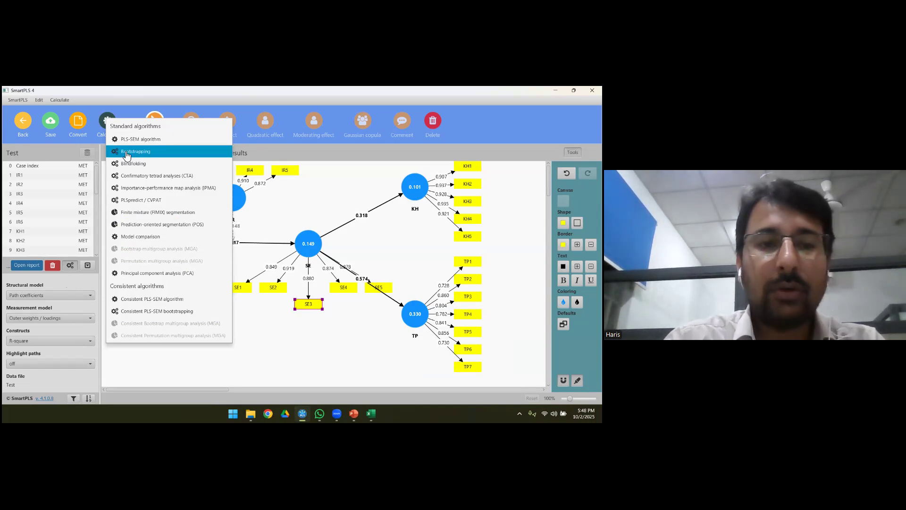
click(151, 157)
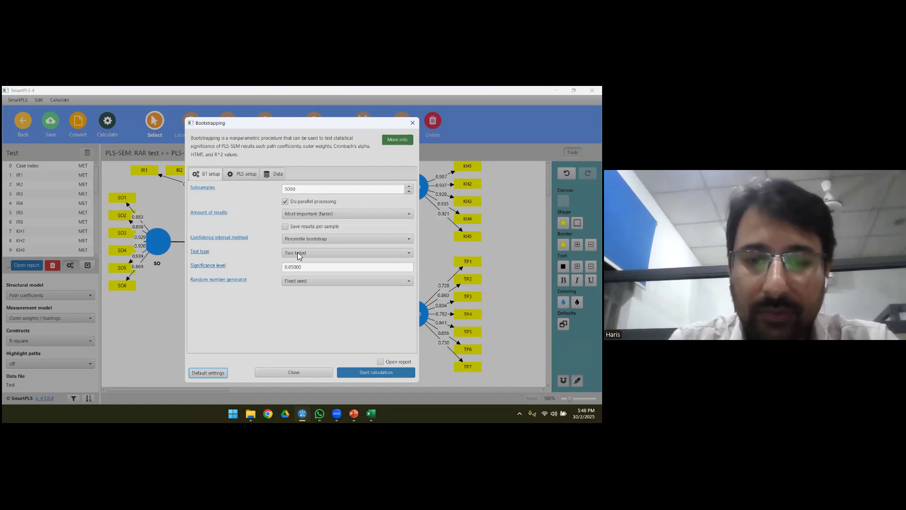
click(323, 238)
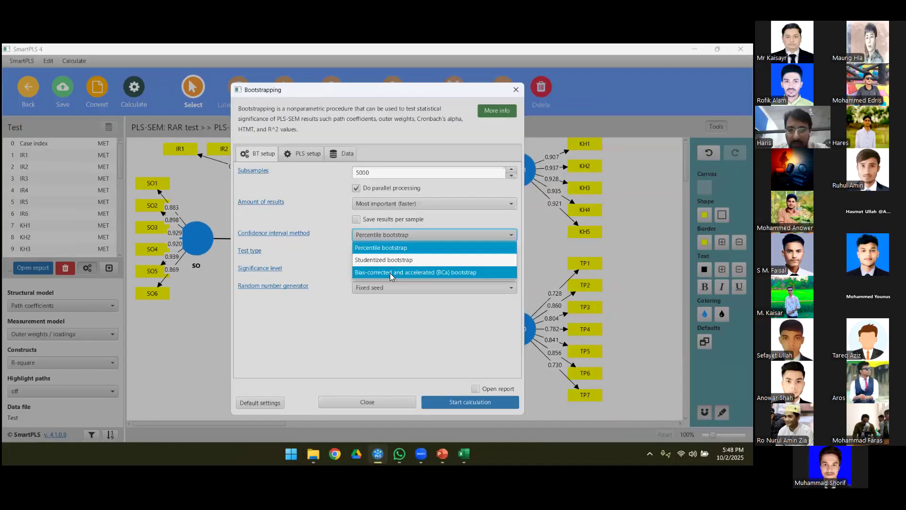
click(416, 273)
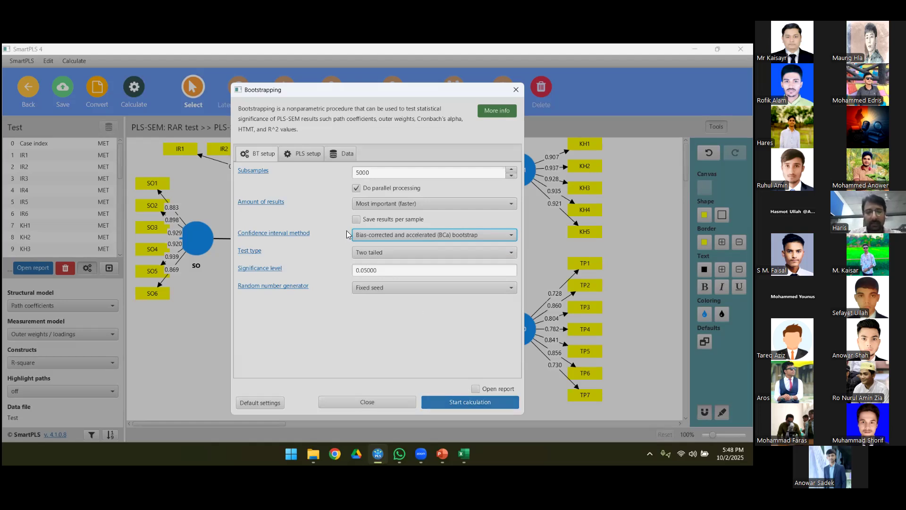
click(464, 402)
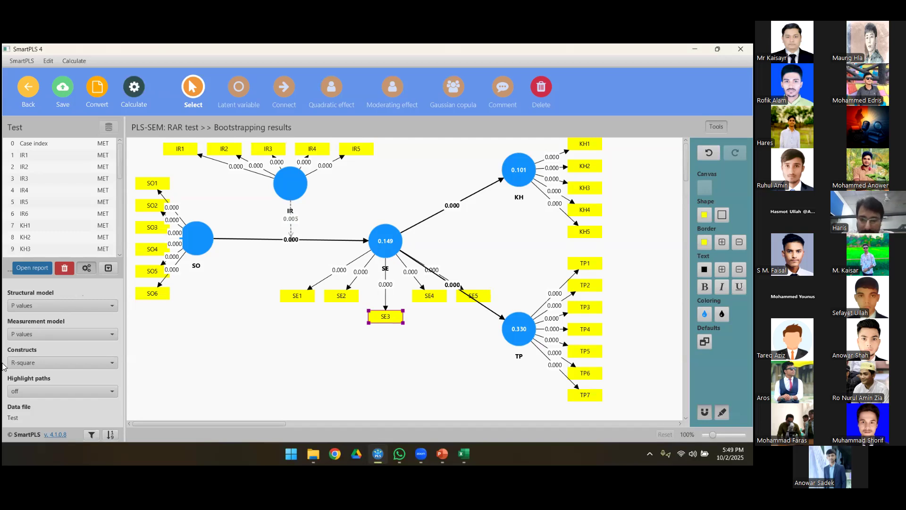
Step: Open the bootstrapping report and display the path coefficients with their T statistics and p values
click(29, 269)
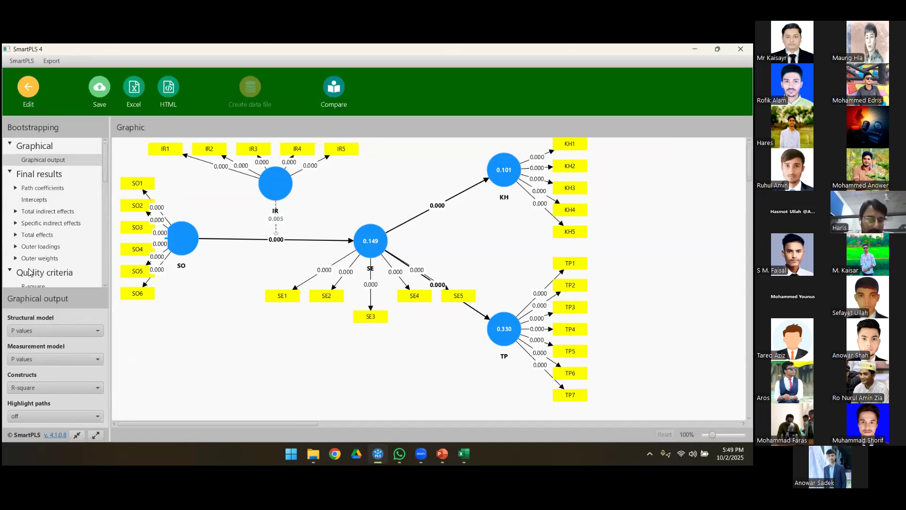
click(38, 188)
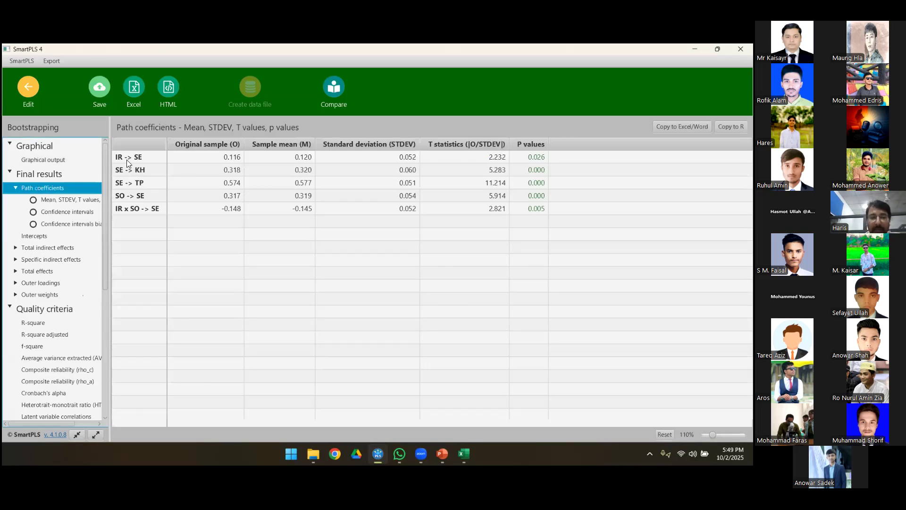
Step: Return to the report's graphical output and shift the SO construct slightly closer to SE
click(48, 161)
click(188, 240)
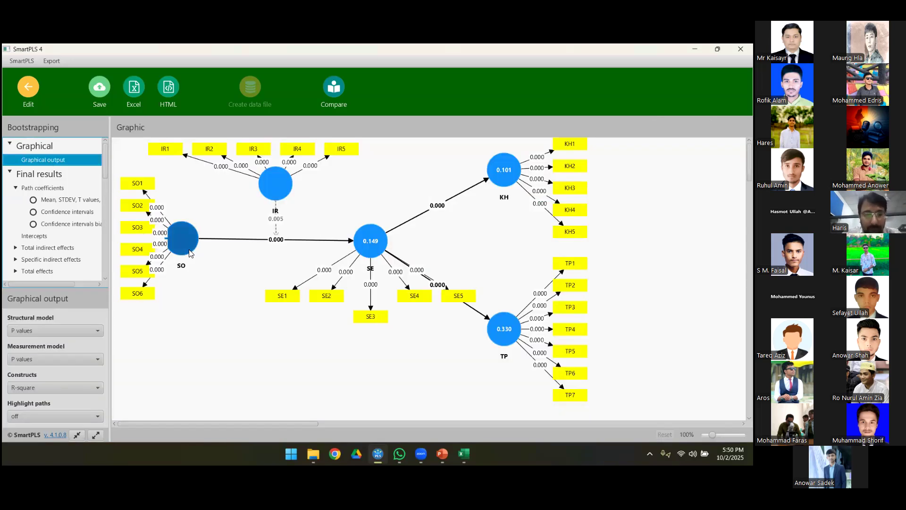
drag(188, 240, 204, 242)
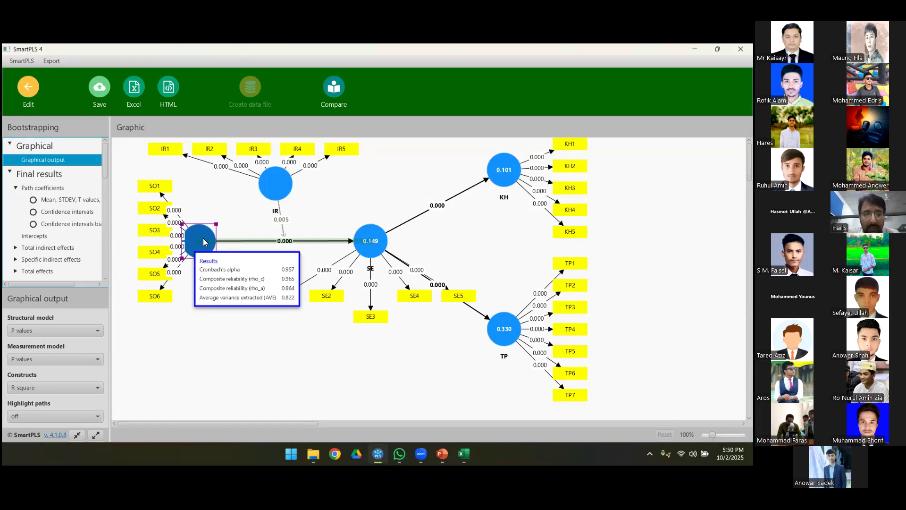
click(191, 327)
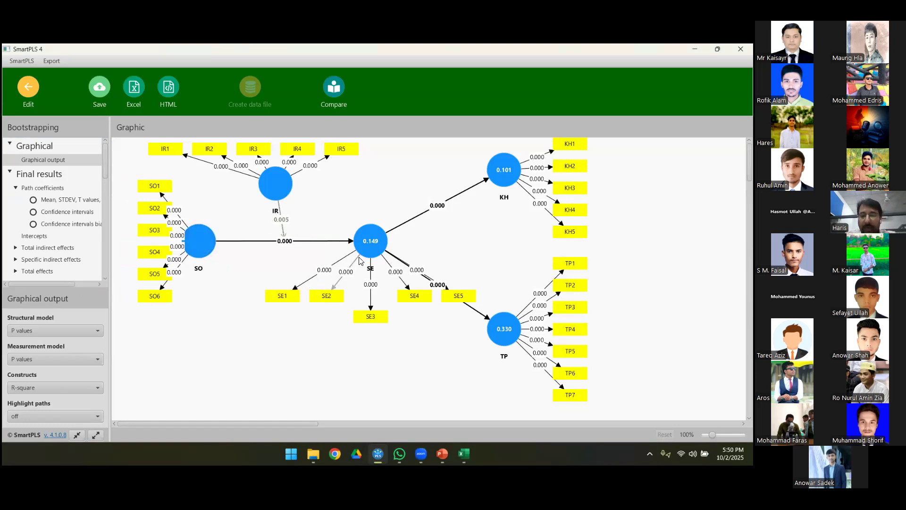
Step: Compare the model graphic with the path coefficients table, examining the original sample and p values of the SO -> SE path
mouse_move(363, 254)
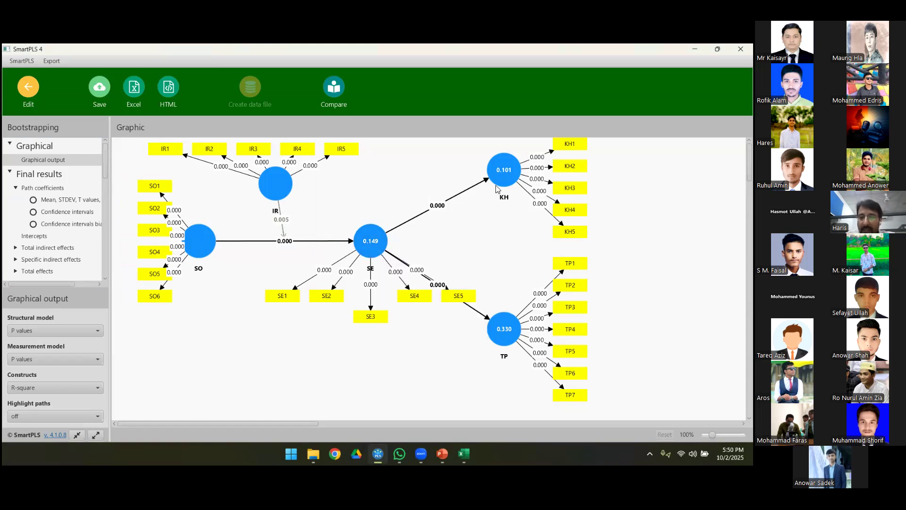
mouse_move(501, 182)
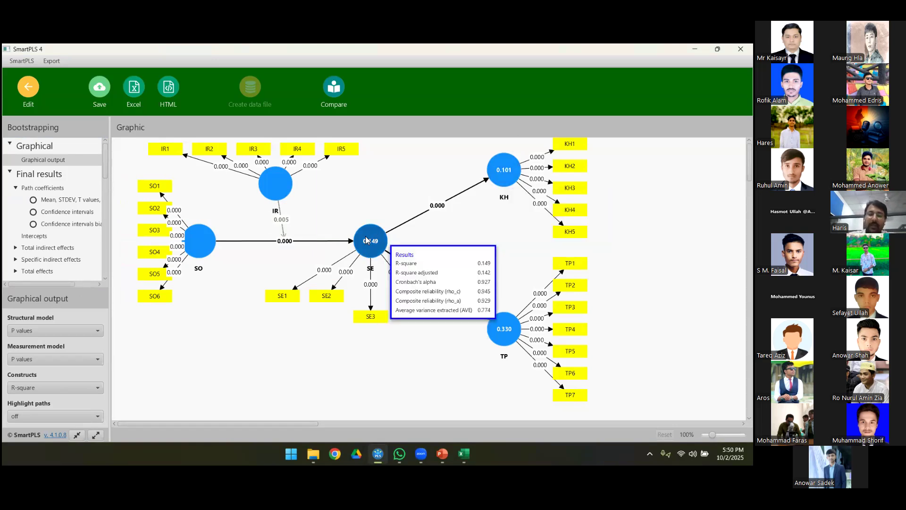
mouse_move(509, 338)
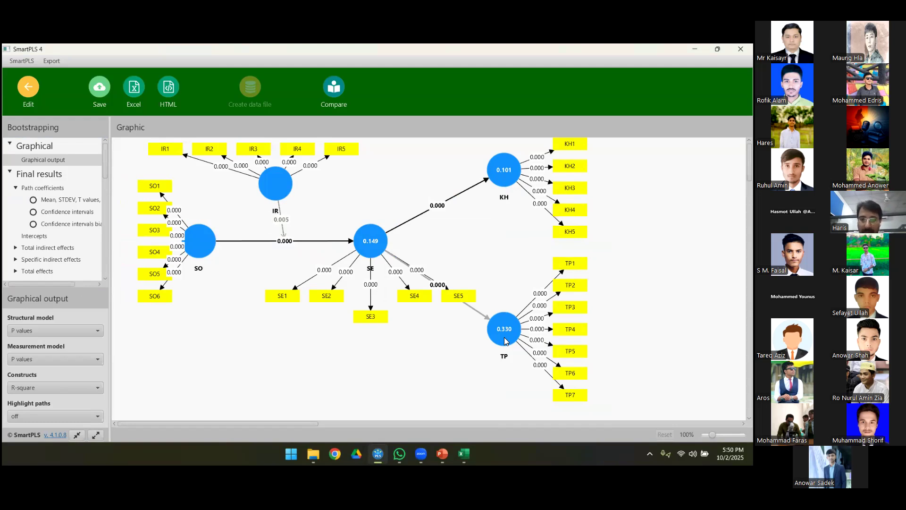
click(43, 189)
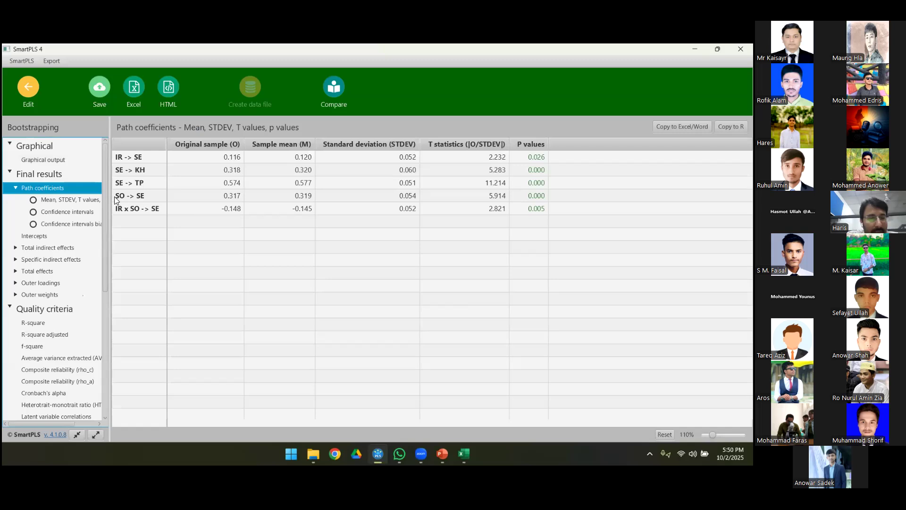
click(47, 159)
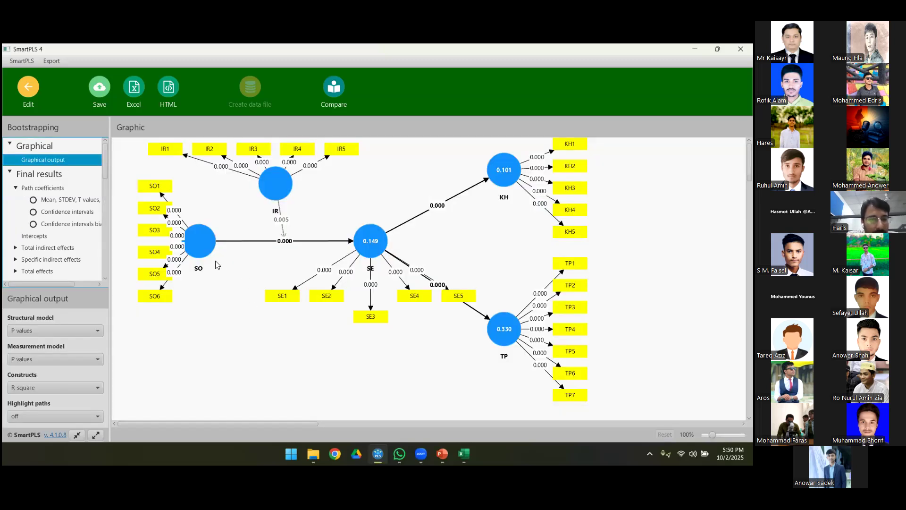
click(46, 189)
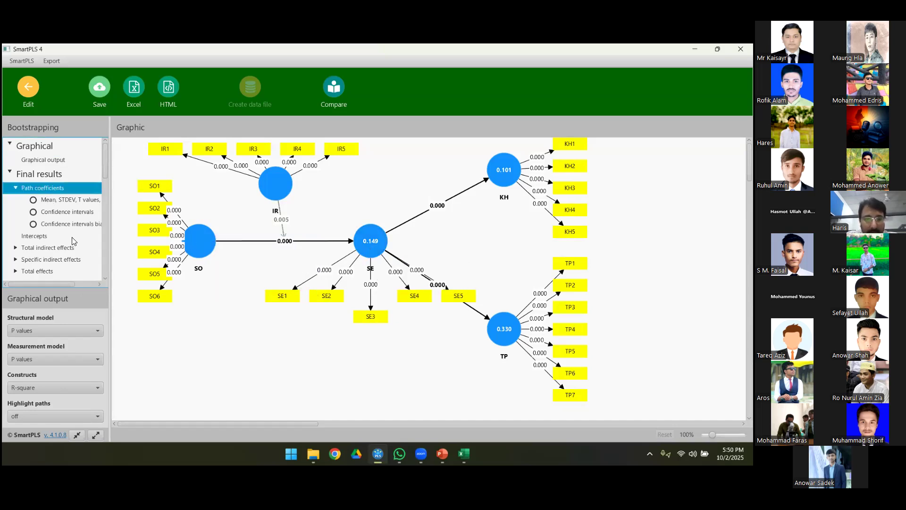
click(126, 197)
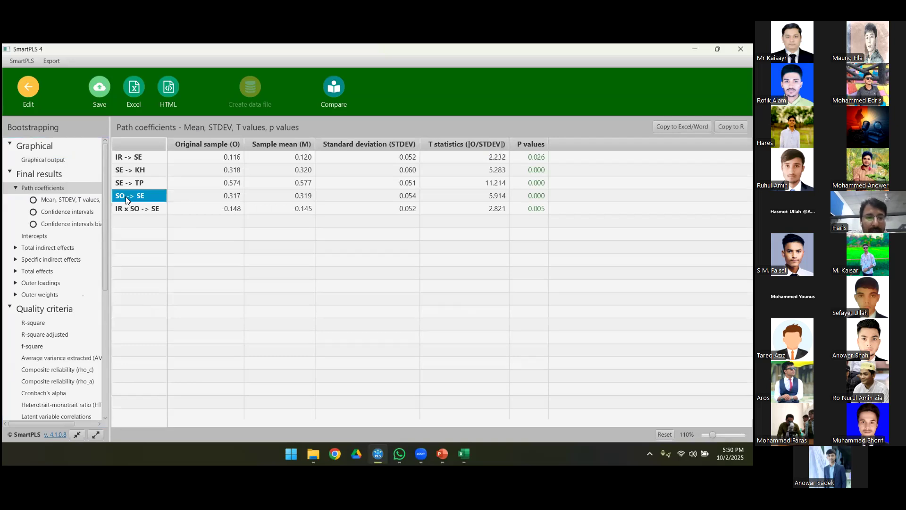
click(199, 196)
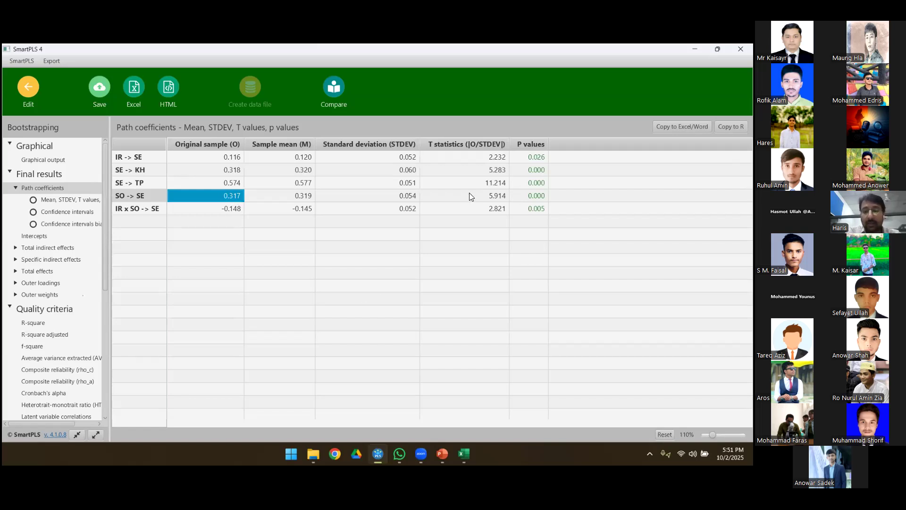
click(530, 196)
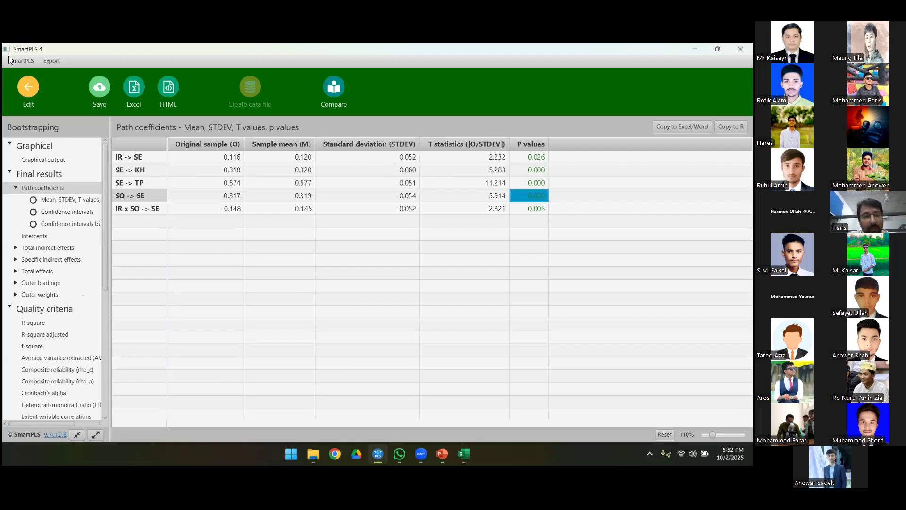
Step: Trace the paths from SO through SE to KH and TP in the model, and display the report's specific indirect effects
click(26, 92)
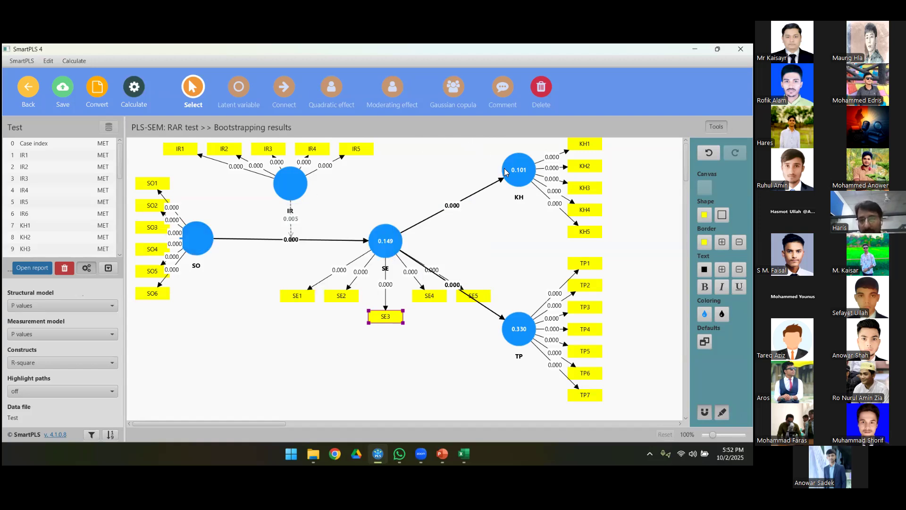
mouse_move(506, 172)
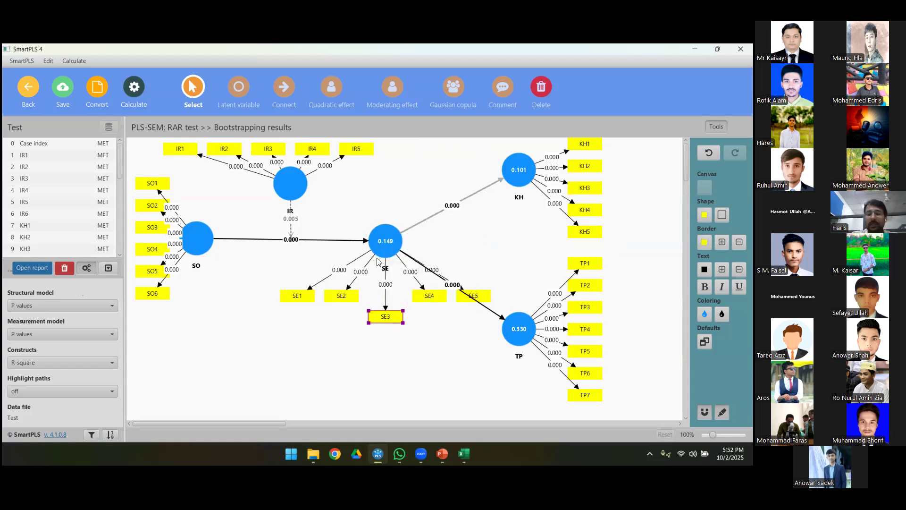
mouse_move(383, 254)
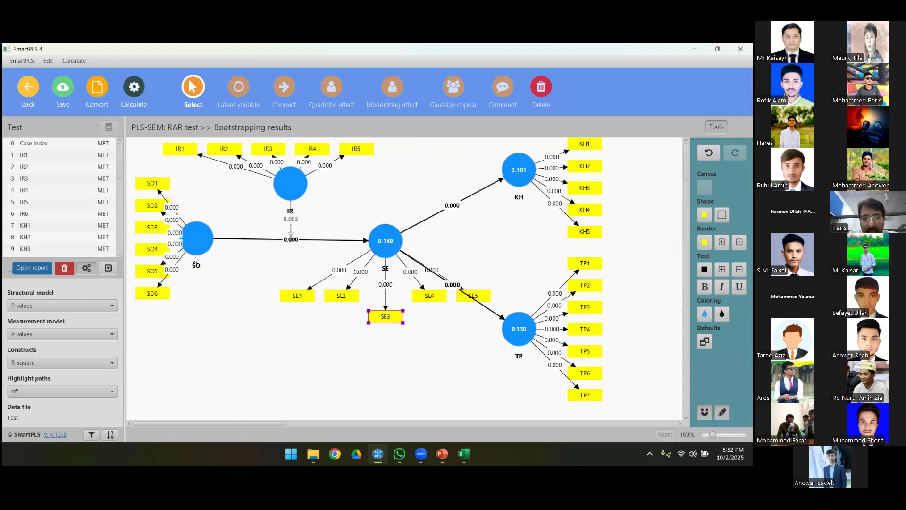
mouse_move(206, 249)
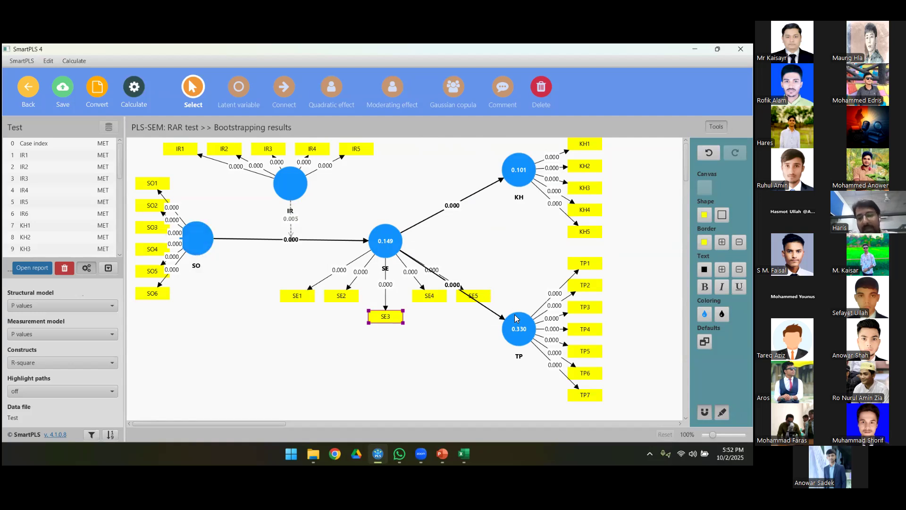
mouse_move(517, 325)
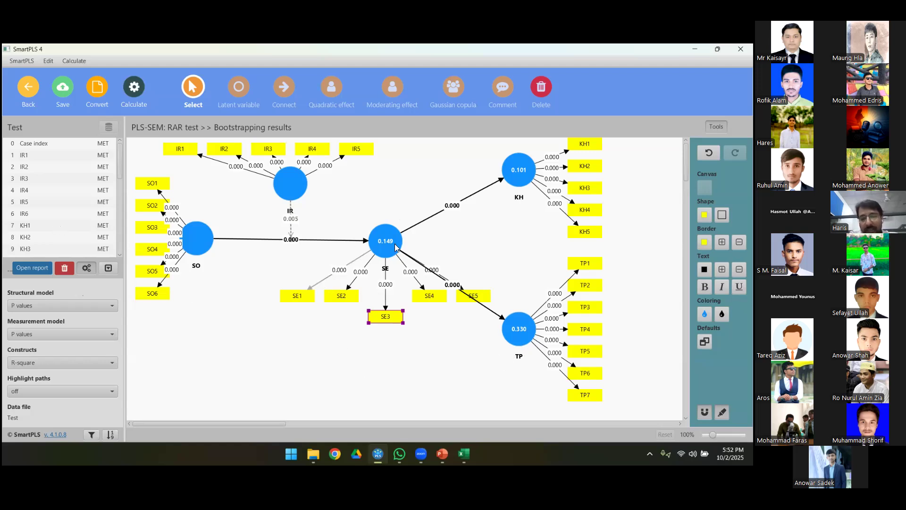
click(37, 271)
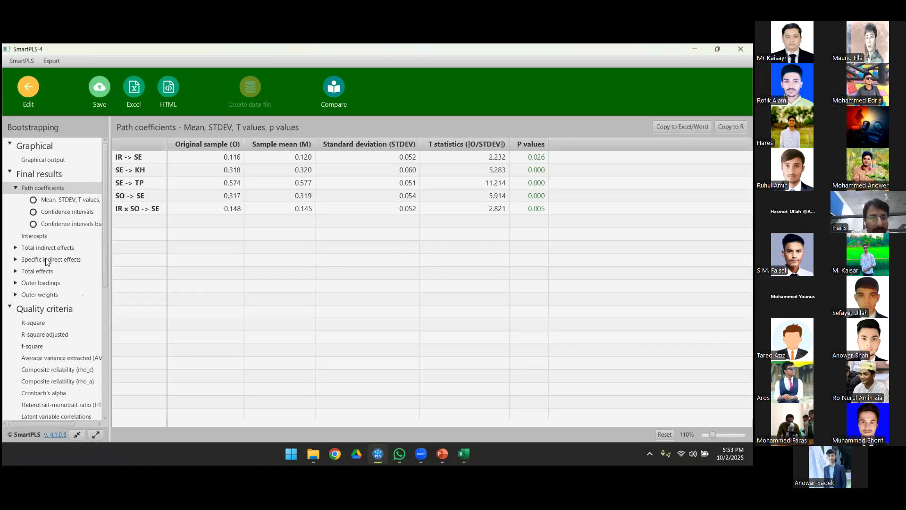
click(46, 260)
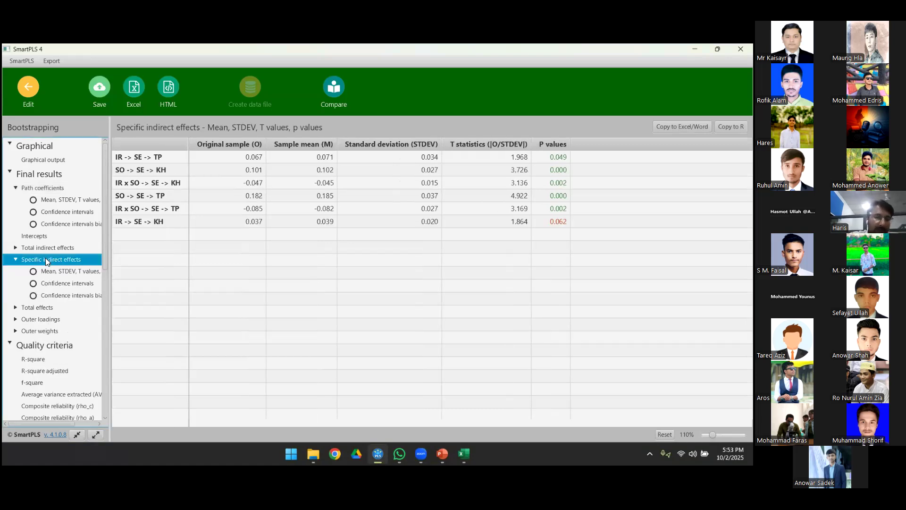